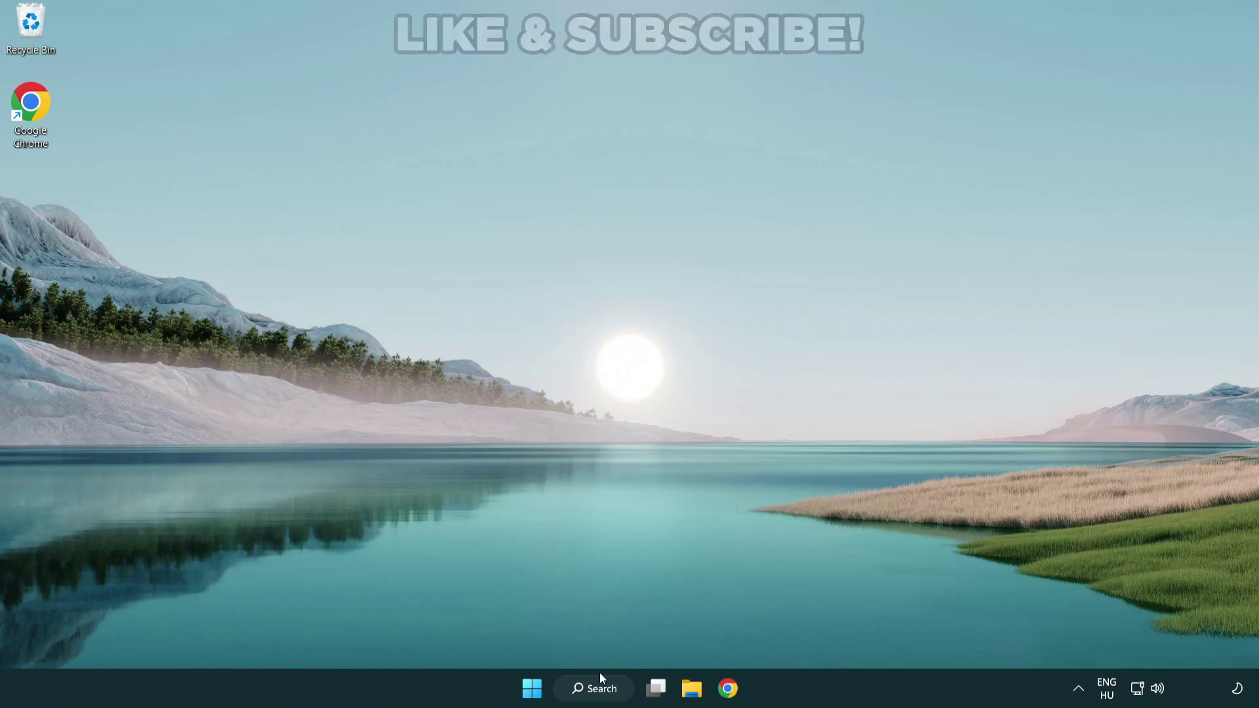
# - Search Windows for 'device manager' so Device Manager appears as the best match
pyautogui.click(601, 694)
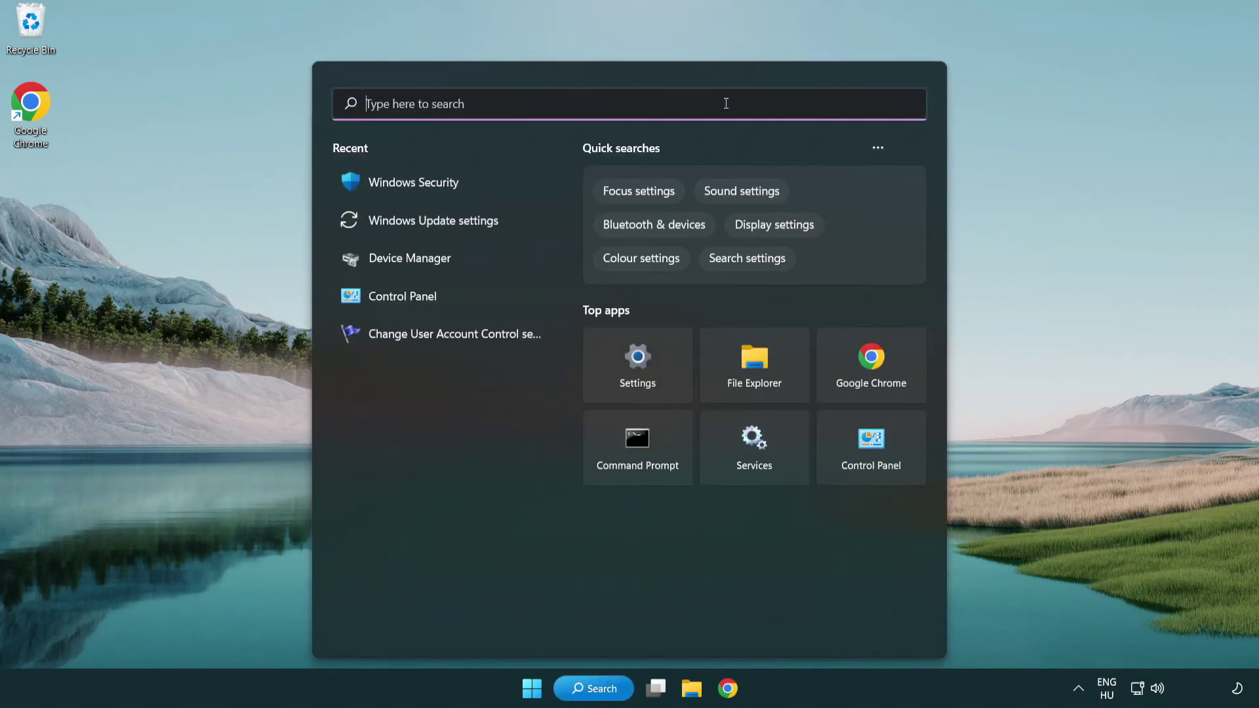
pyautogui.write('device m')
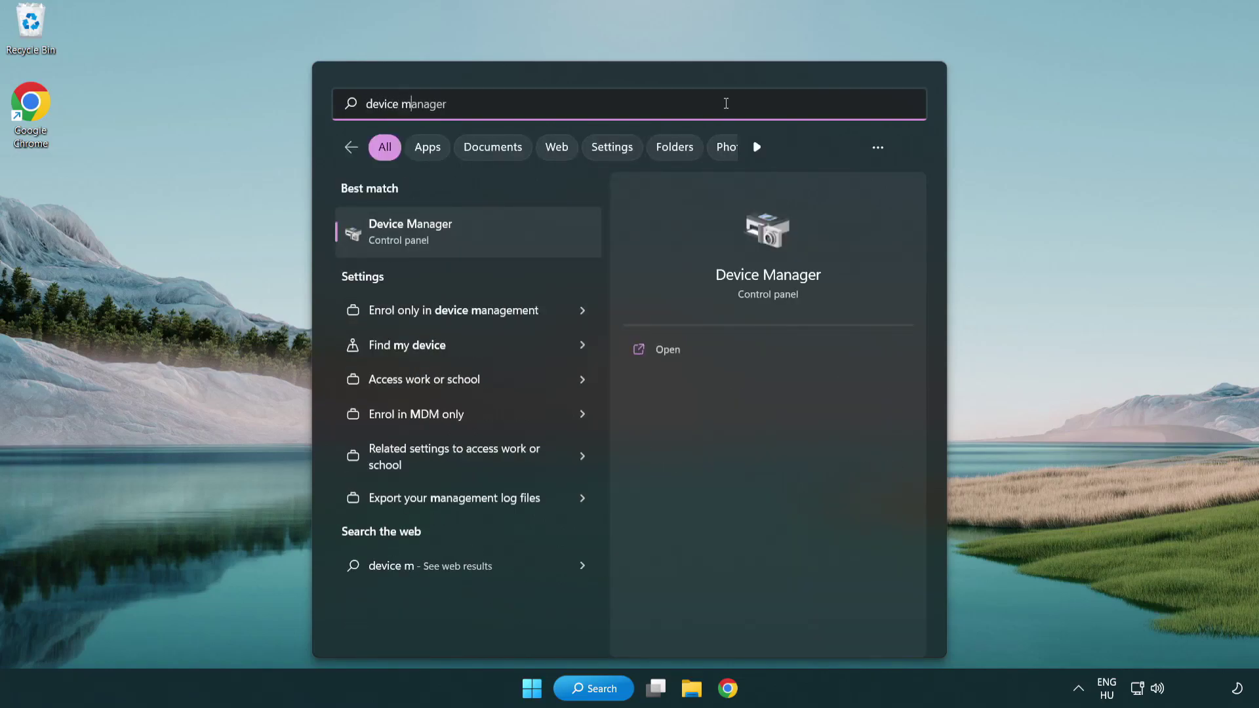
pyautogui.write('anager')
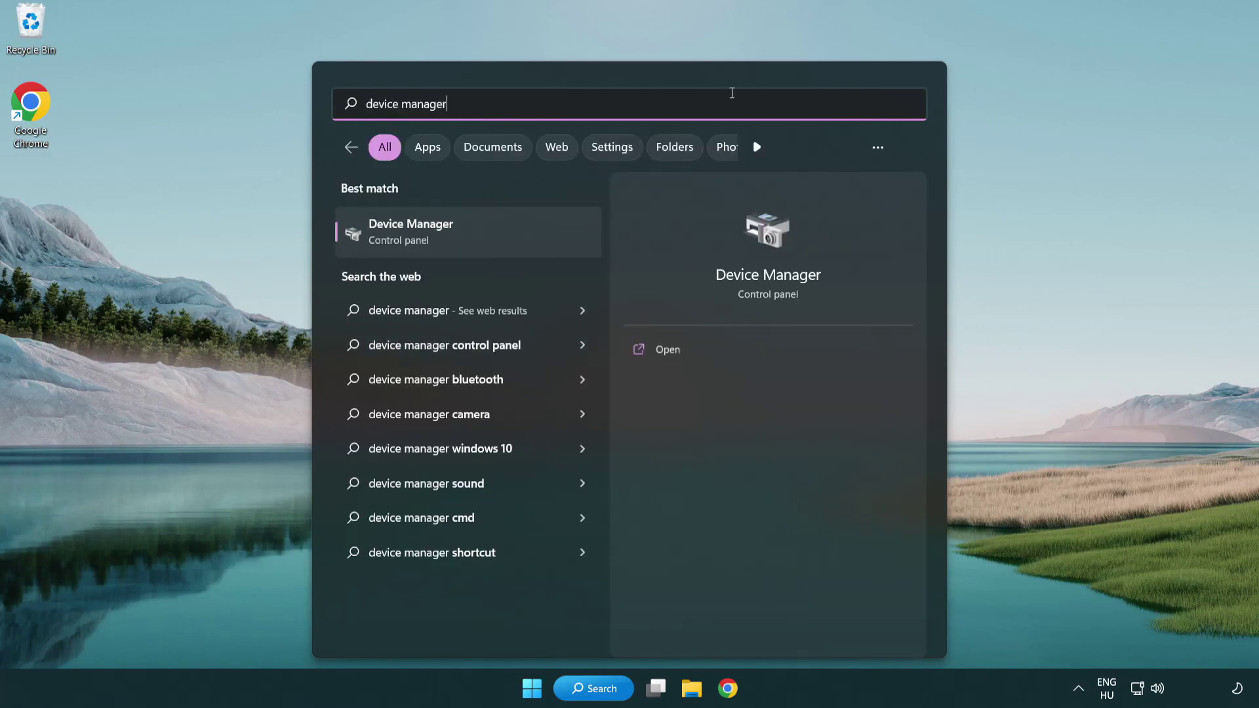
# - Open Device Manager, expand Display adapters and right-click the VMware SVGA 3D adapter
pyautogui.click(503, 237)
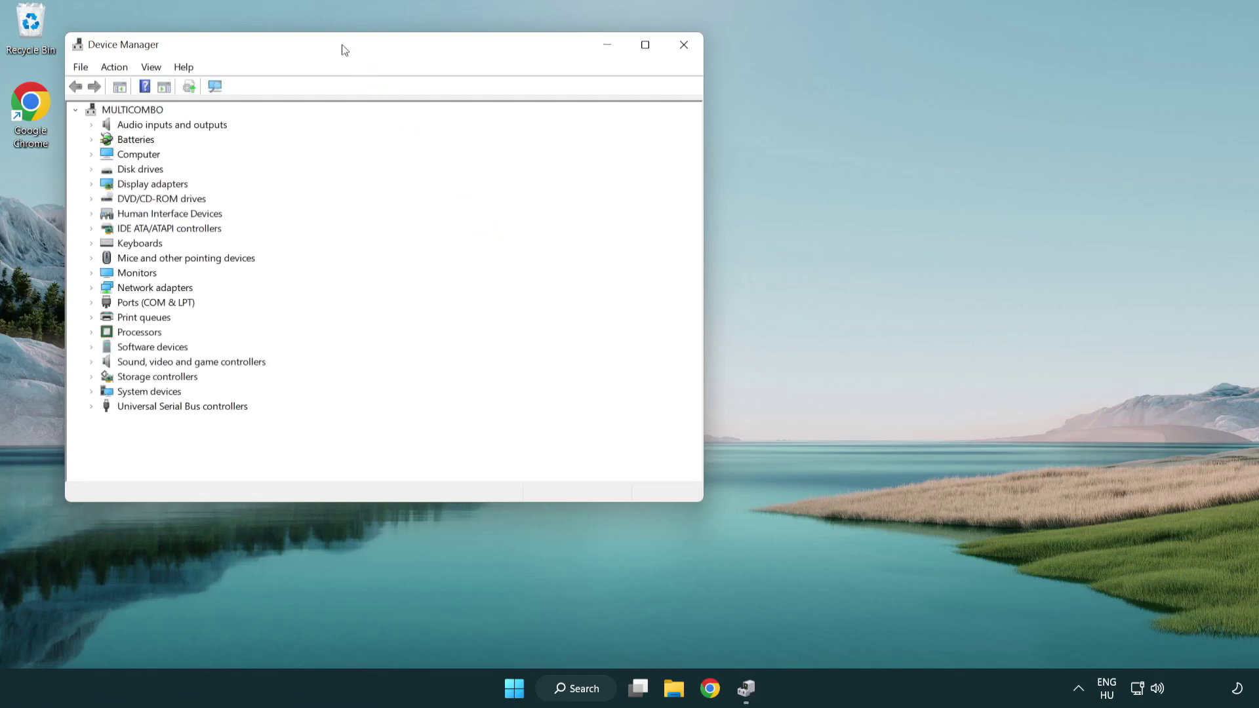
pyautogui.moveTo(341, 48); pyautogui.dragTo(555, 127)
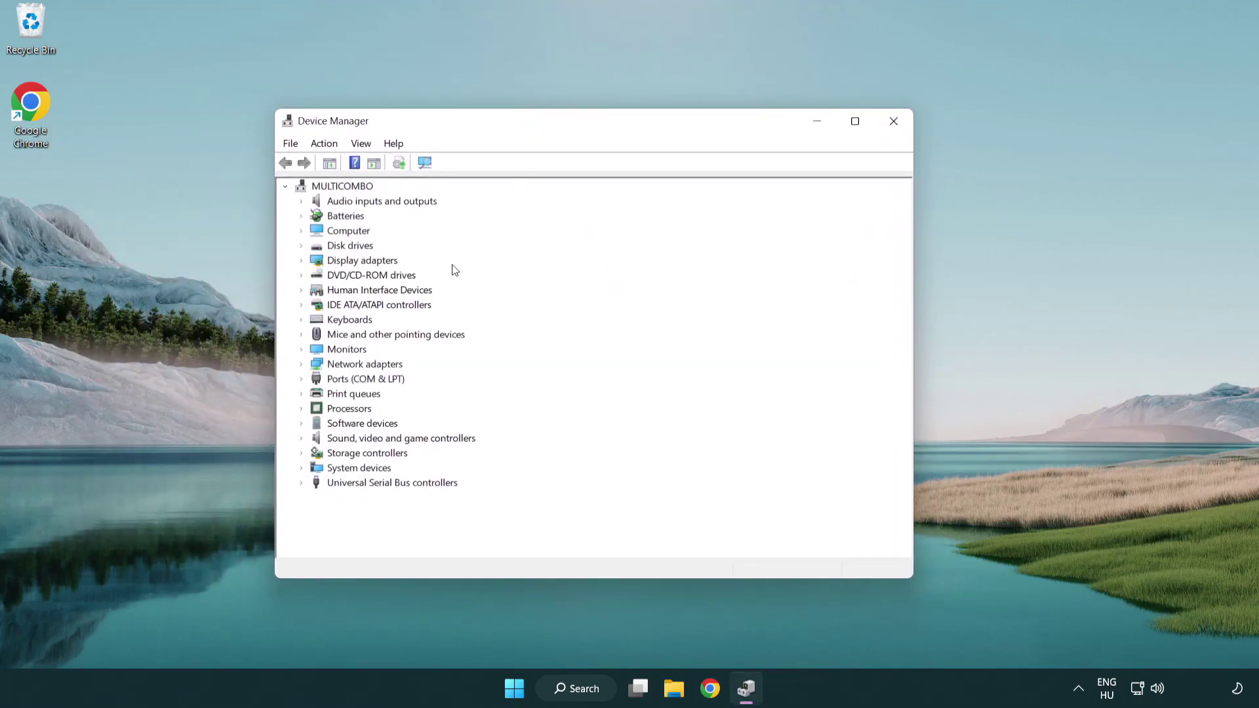
pyautogui.click(347, 262)
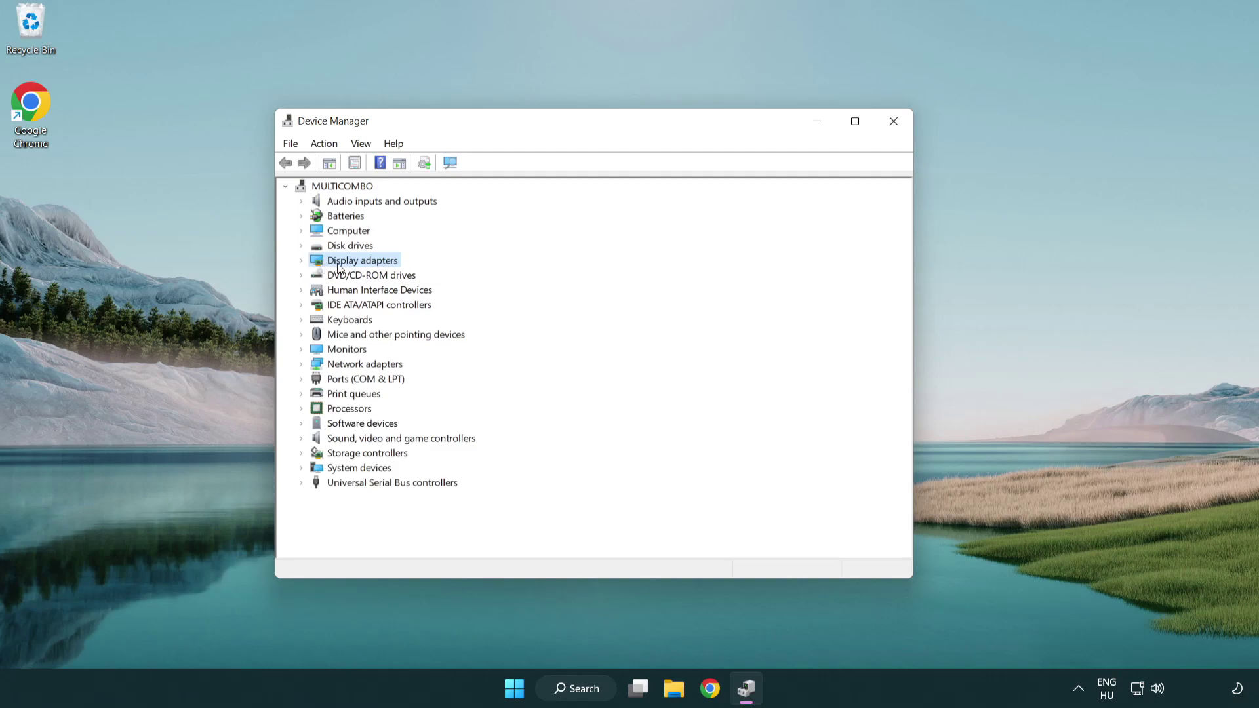
pyautogui.click(303, 264)
pyautogui.click(358, 277)
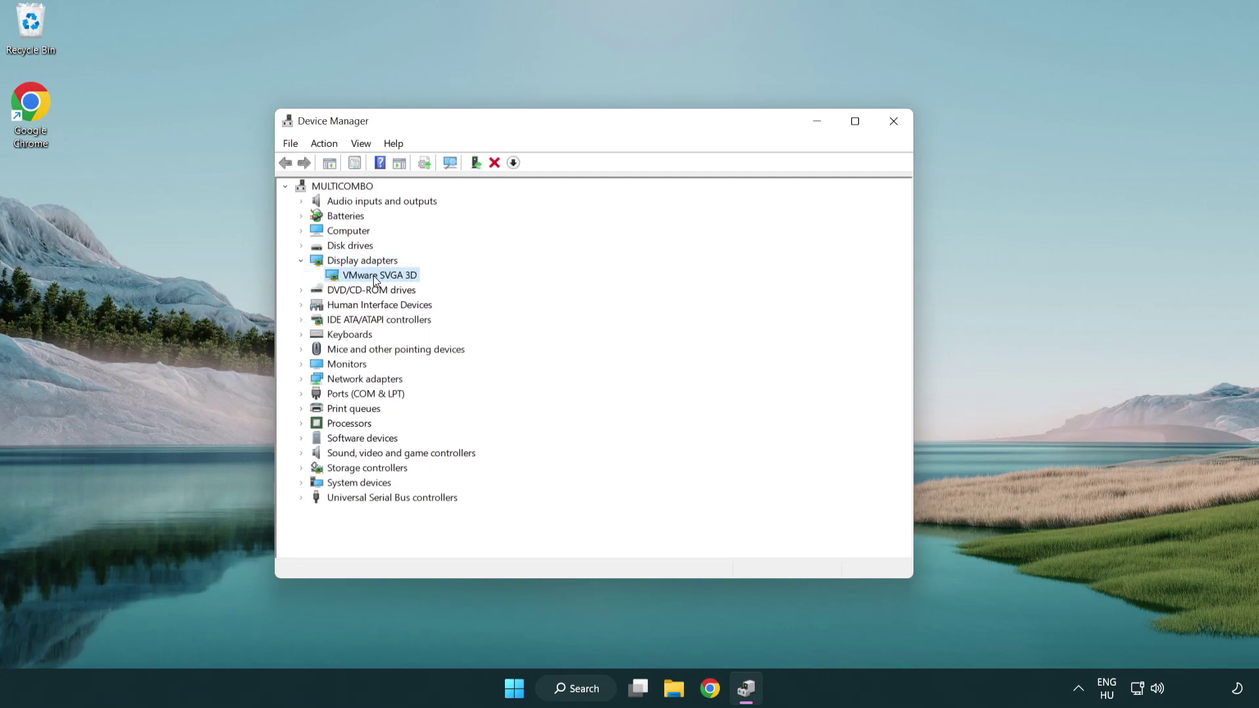
pyautogui.rightClick(373, 276)
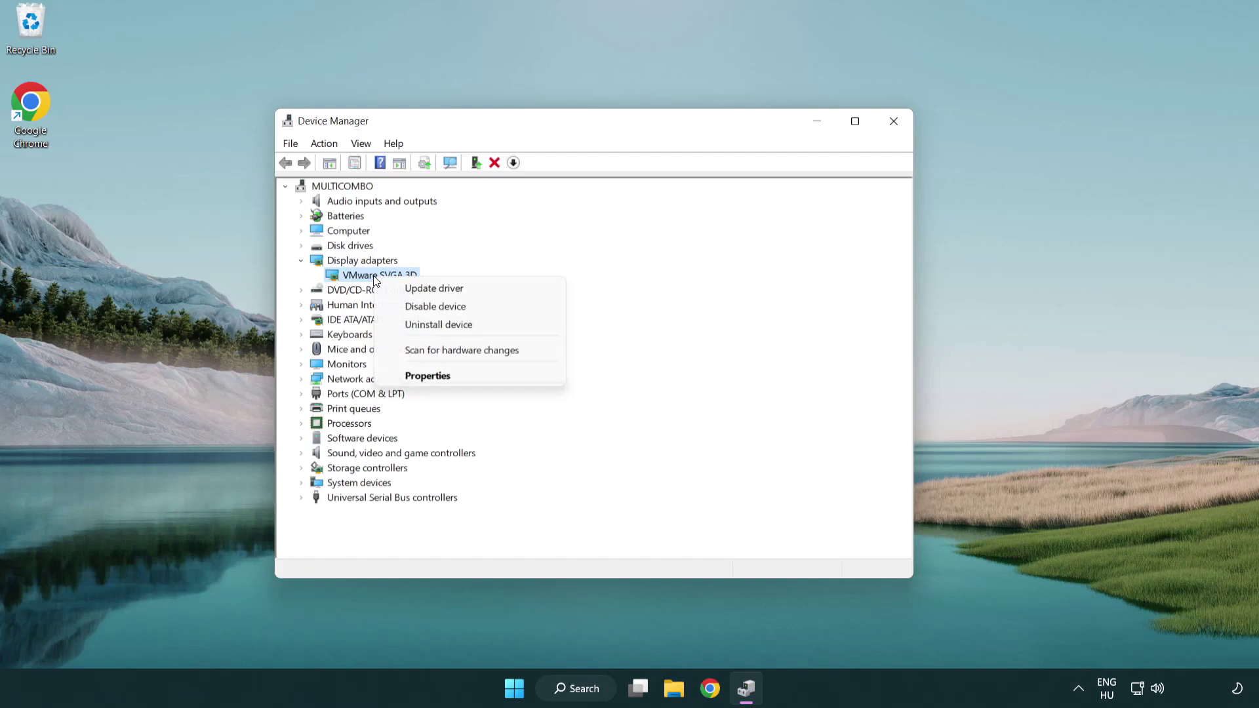
# - Run an automatic driver search for VMware SVGA 3D, confirming the best driver is installed
pyautogui.click(497, 290)
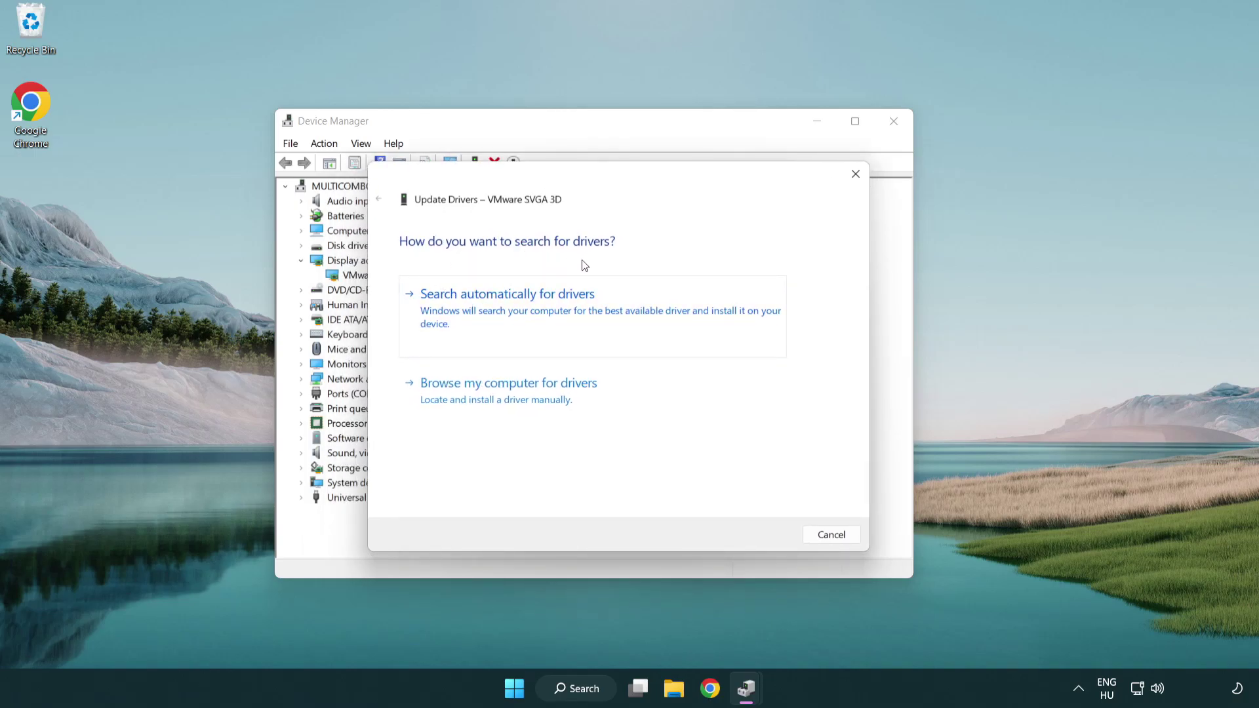
pyautogui.click(553, 305)
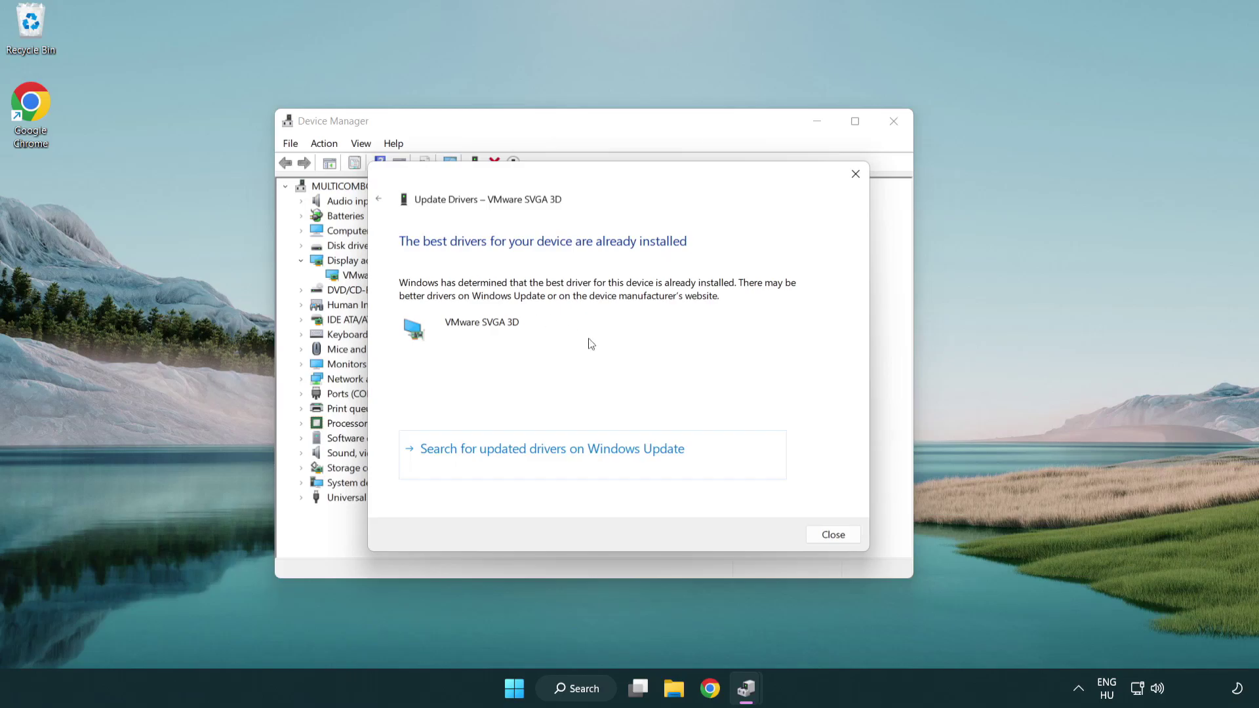
pyautogui.click(835, 537)
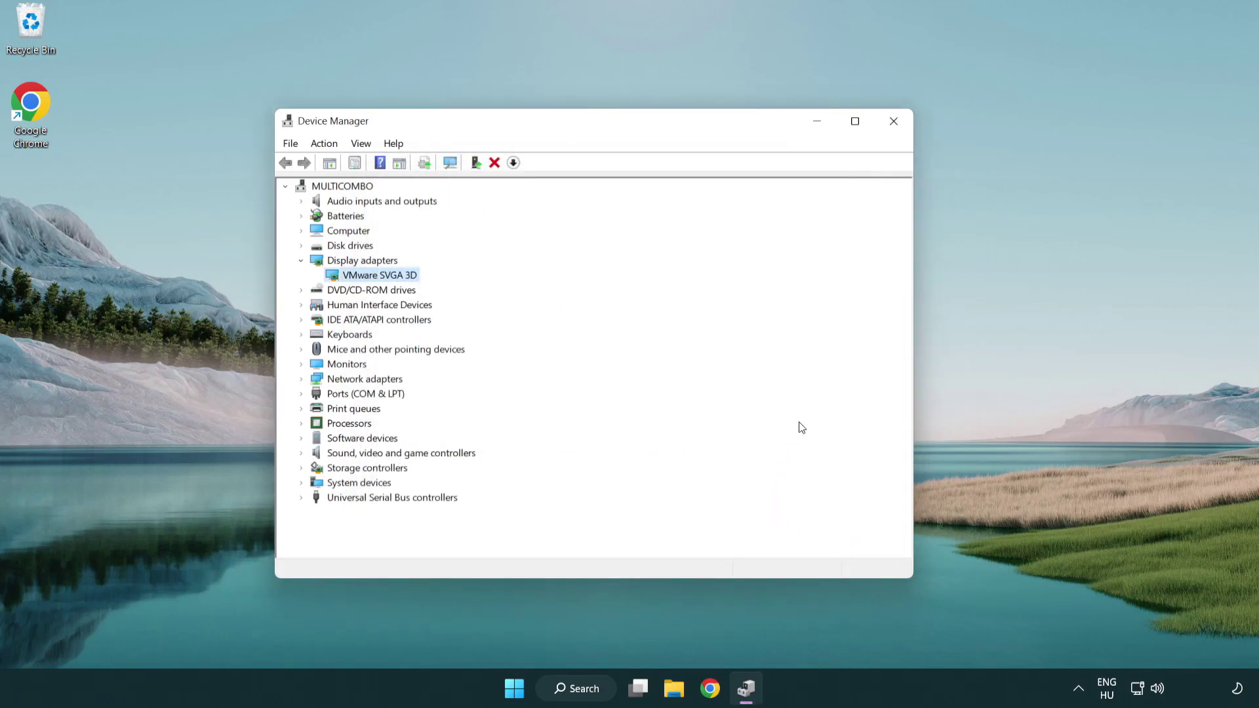
# - Close Device Manager and open Windows Update settings by searching 'update'
pyautogui.click(896, 124)
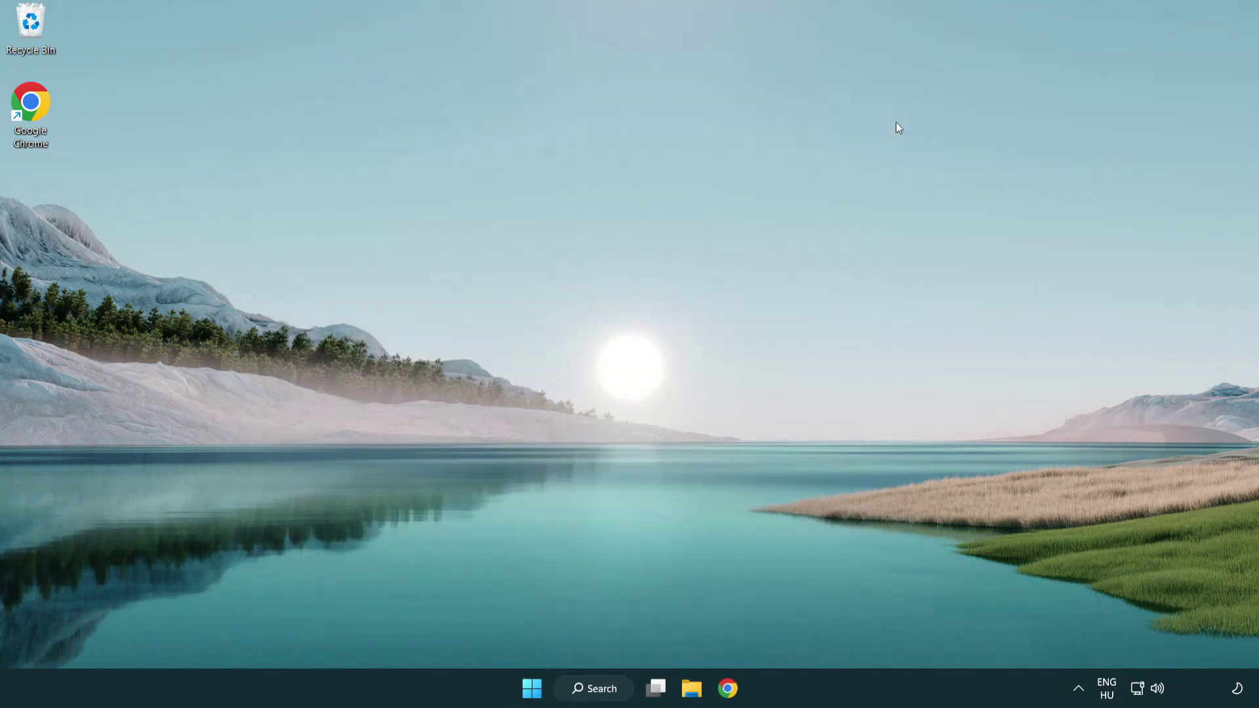
pyautogui.click(605, 685)
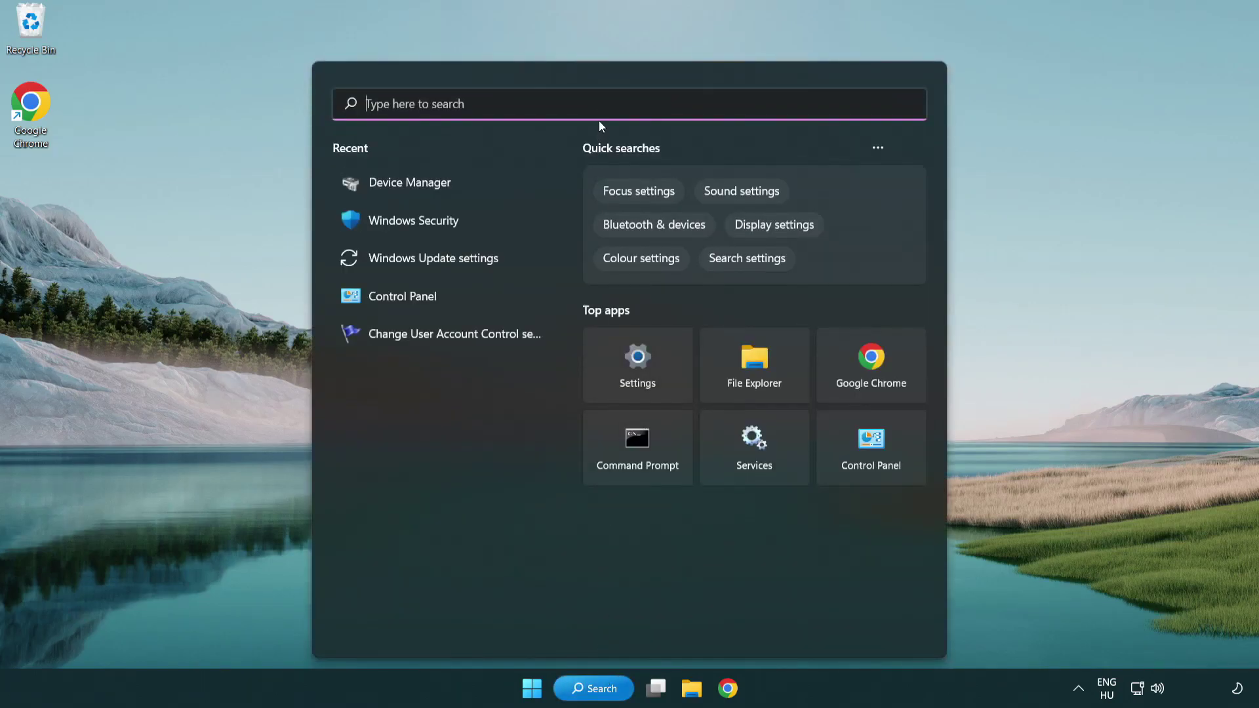
pyautogui.write('u')
pyautogui.write('pdate')
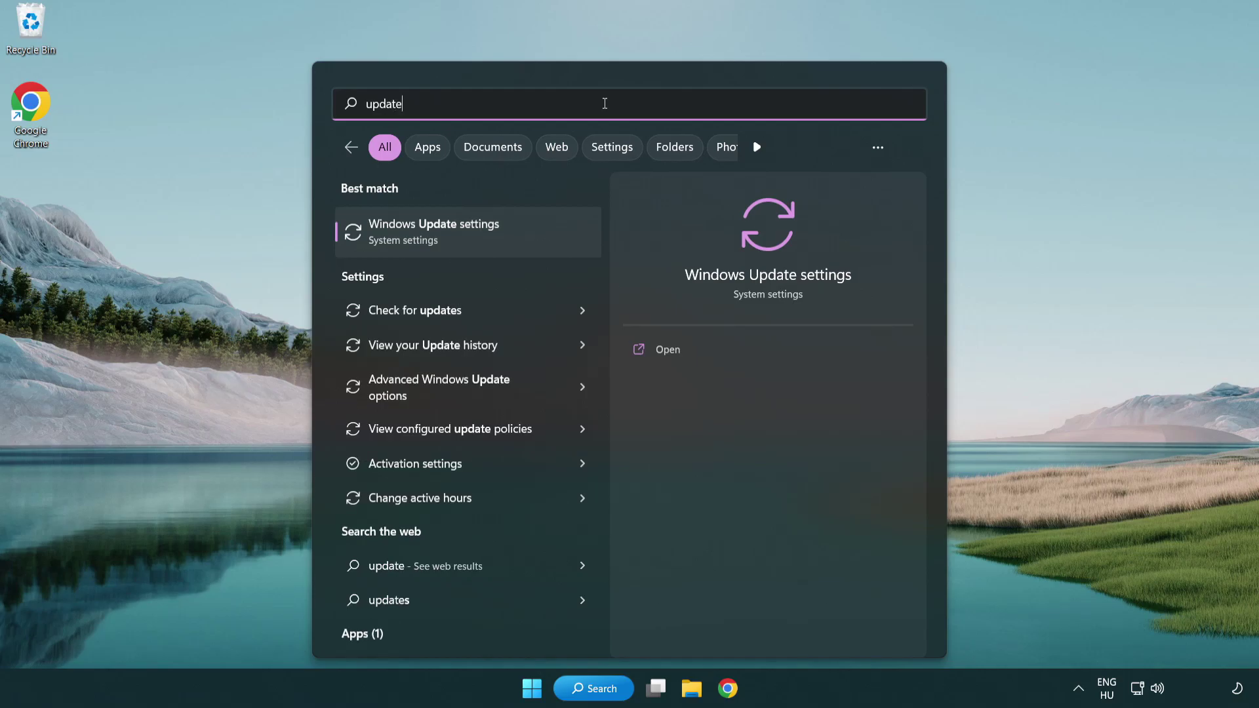
pyautogui.click(491, 239)
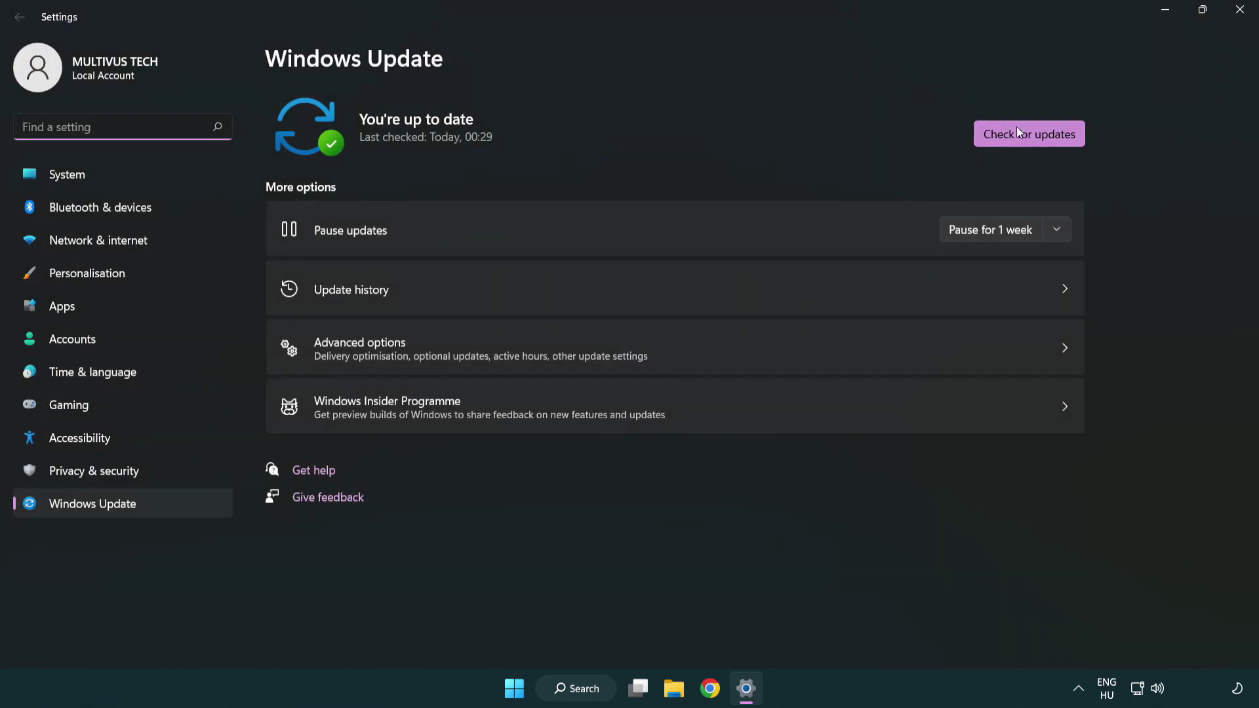
# - Recheck Windows Update, confirm the PC is up to date, and close Settings
pyautogui.click(1051, 142)
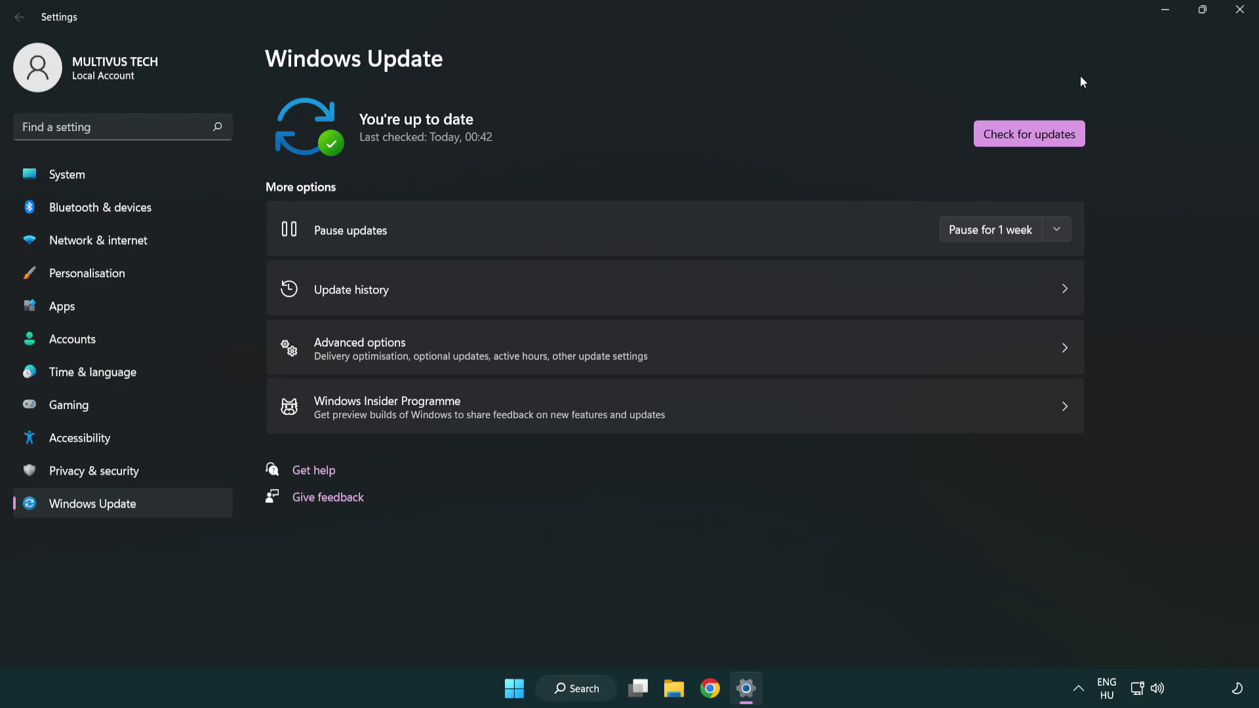
pyautogui.click(1235, 18)
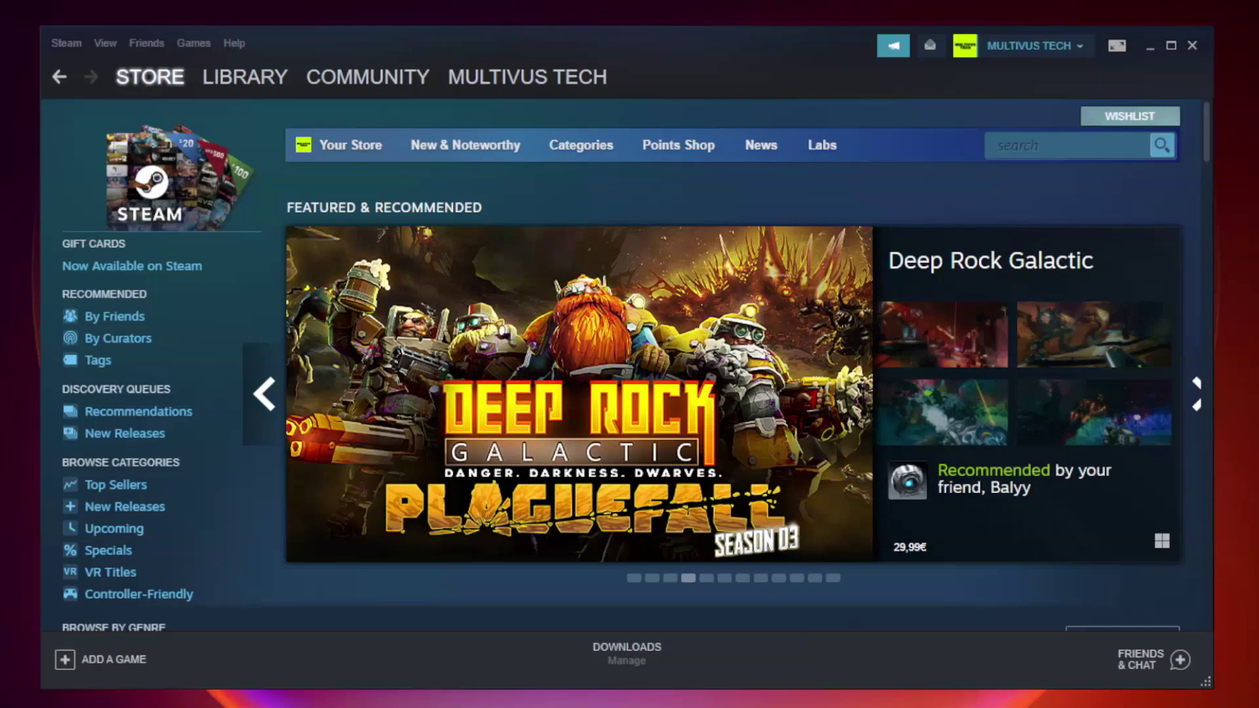
pyautogui.moveTo(245, 77)
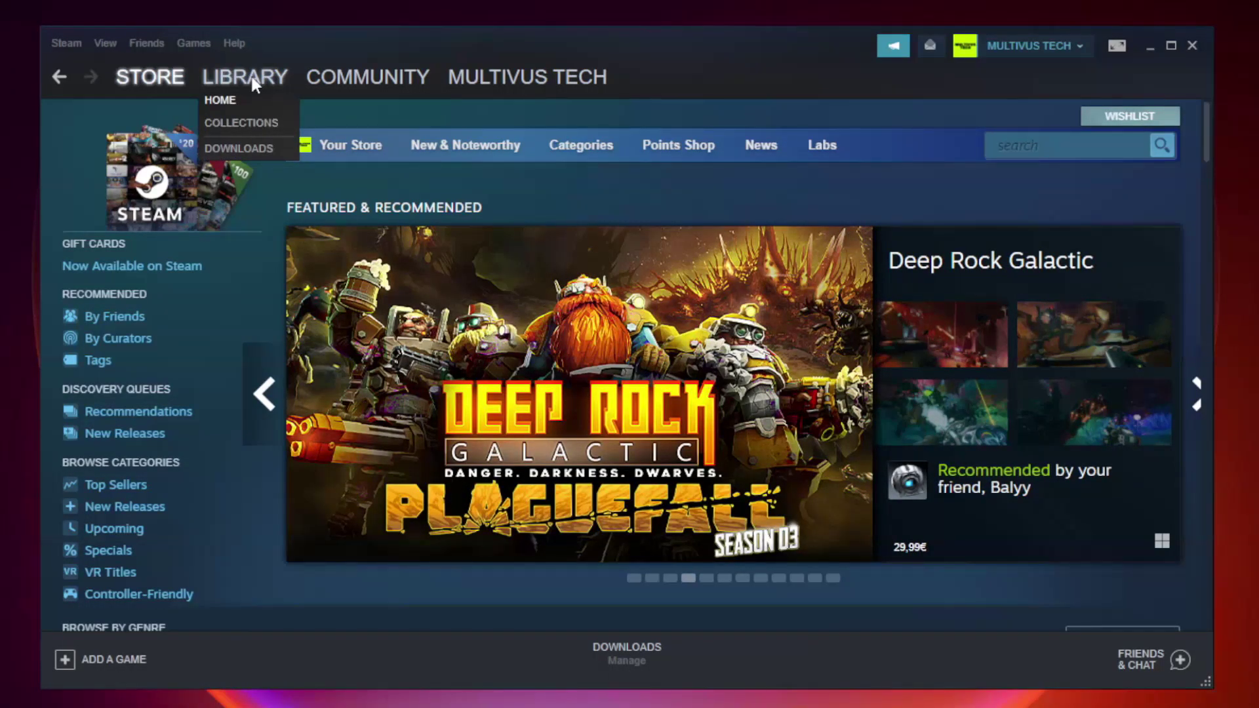
# - Open Properties for YOUR NOT WORKING GAME (Unturned) from the Steam library
pyautogui.click(254, 84)
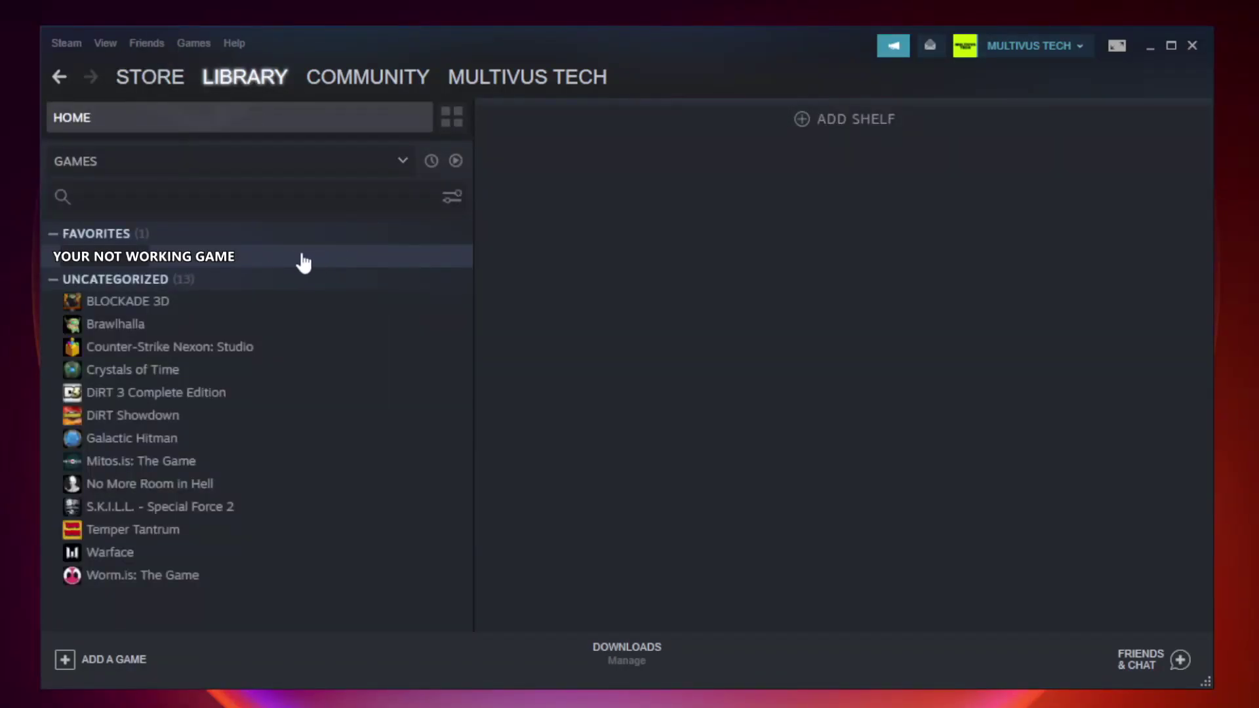
pyautogui.click(272, 263)
pyautogui.rightClick(273, 263)
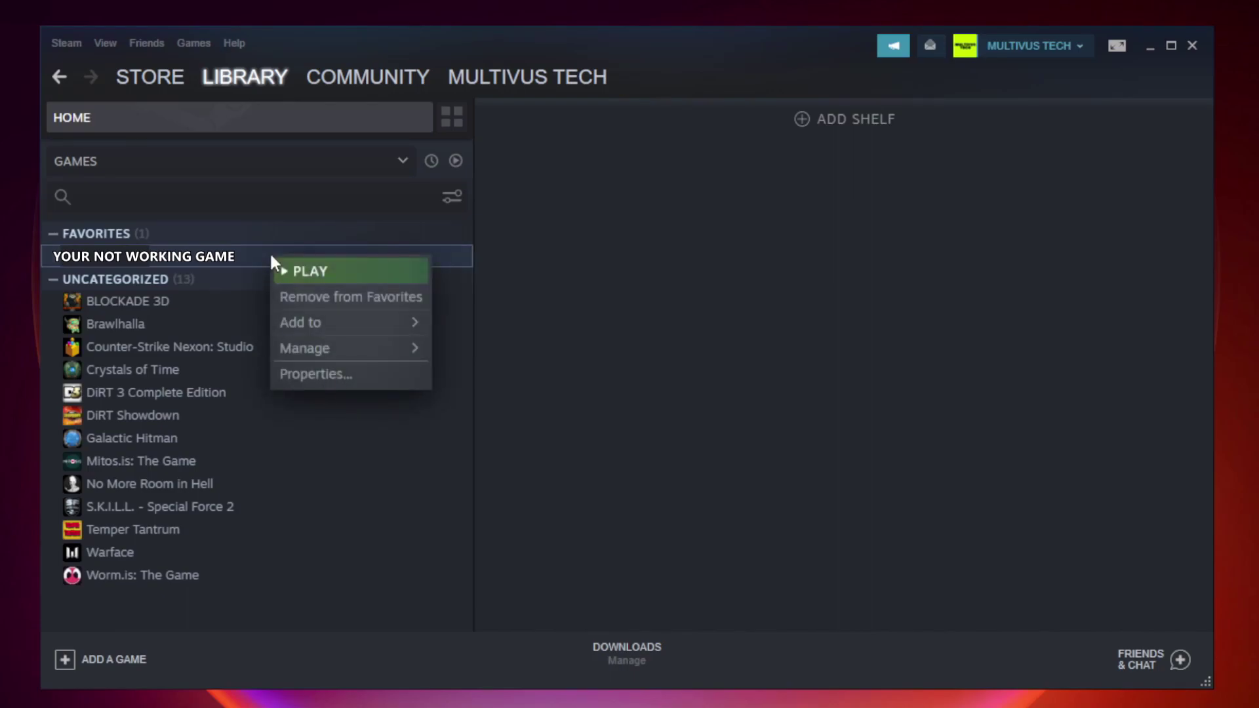
pyautogui.click(346, 371)
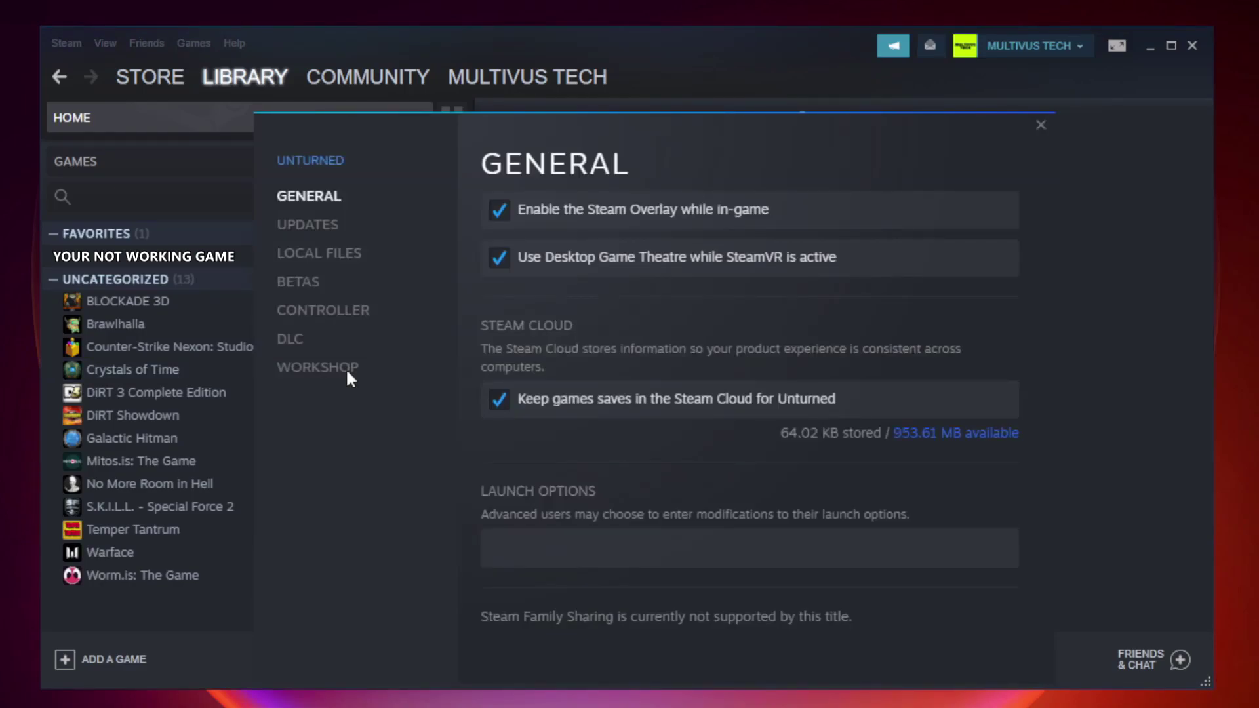
# - Verify Unturned's local files, with all 9192 files successfully validated
pyautogui.click(335, 257)
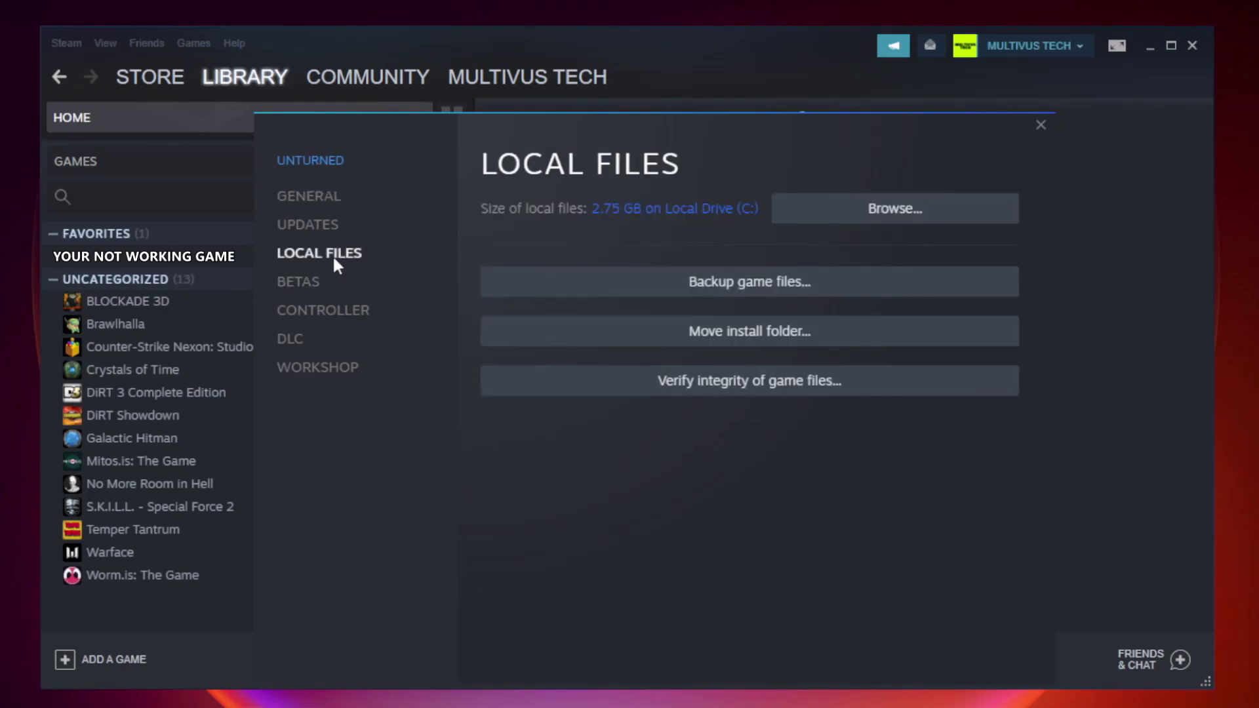
pyautogui.click(761, 393)
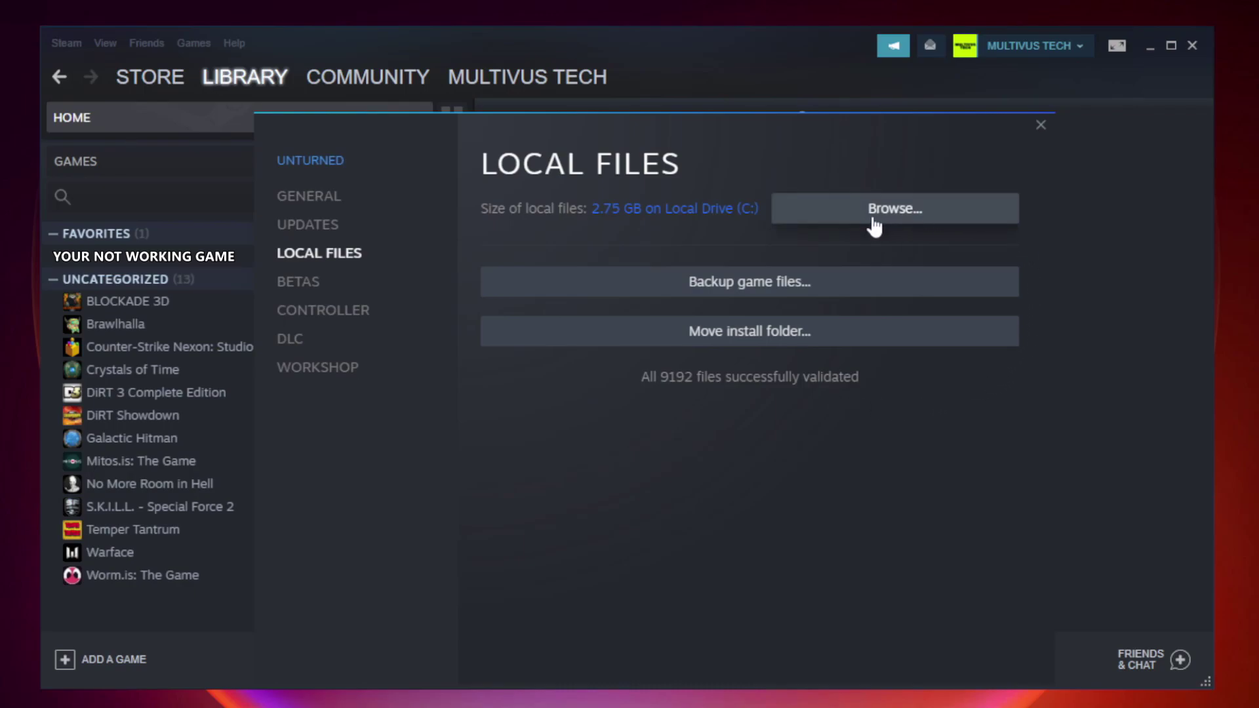
# - Open the game's install folder and the Properties of the YOUR NOT WORKING GAME shortcut
pyautogui.click(899, 221)
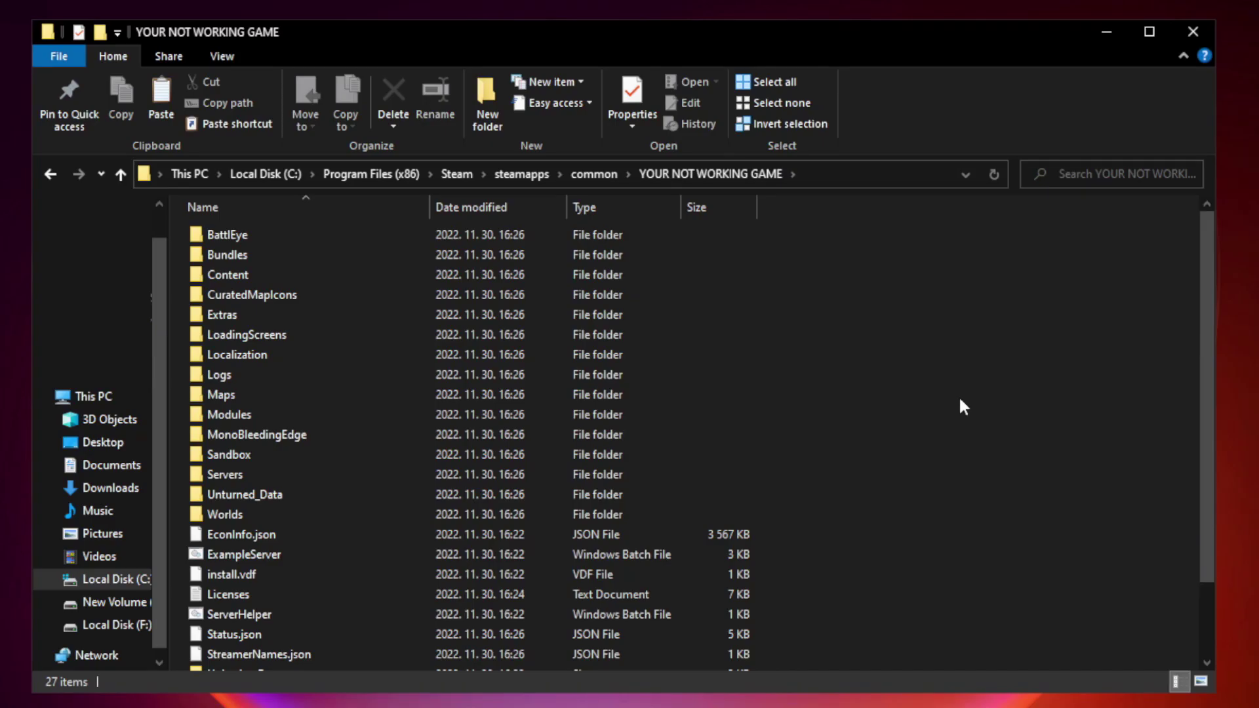
pyautogui.moveTo(1208, 344); pyautogui.dragTo(1209, 453)
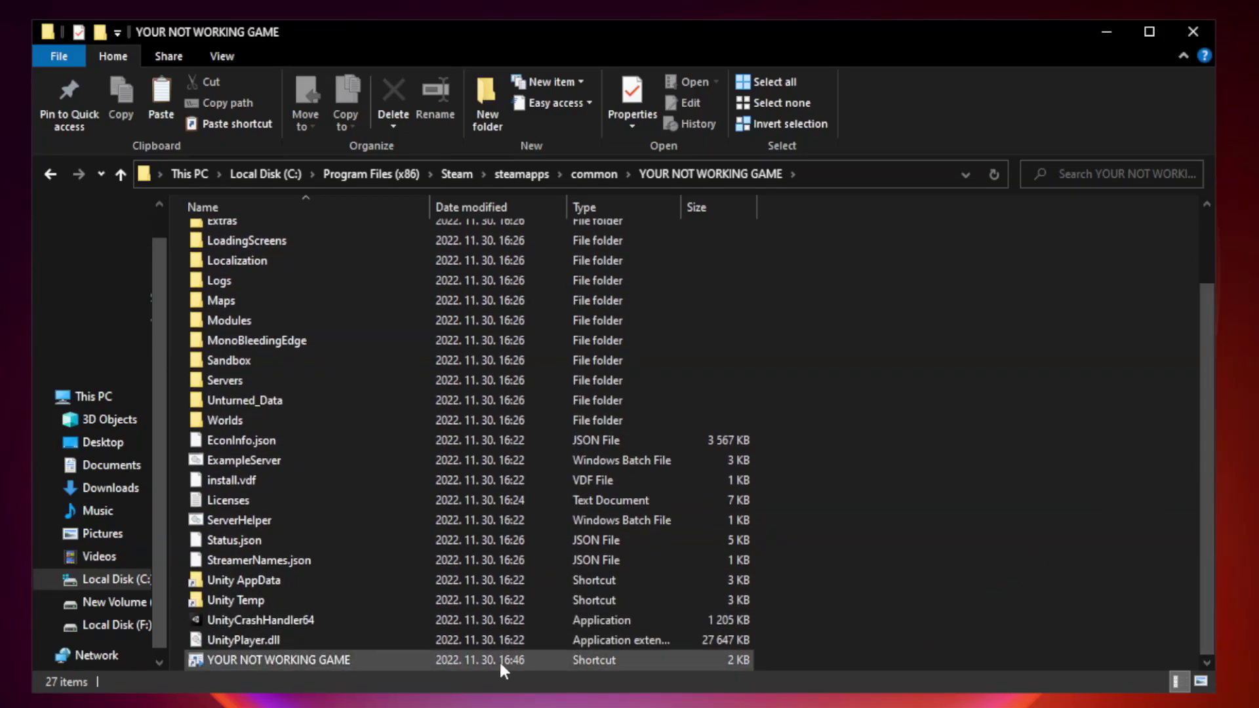
pyautogui.click(436, 661)
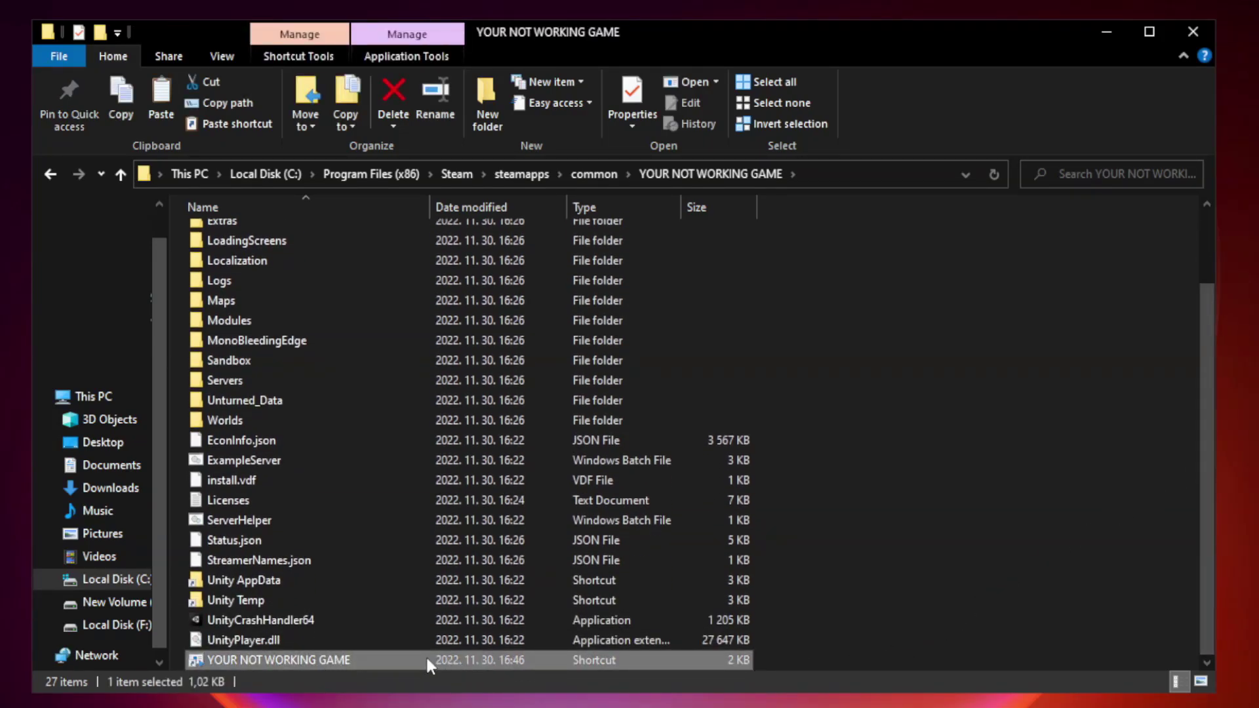
pyautogui.rightClick(428, 663)
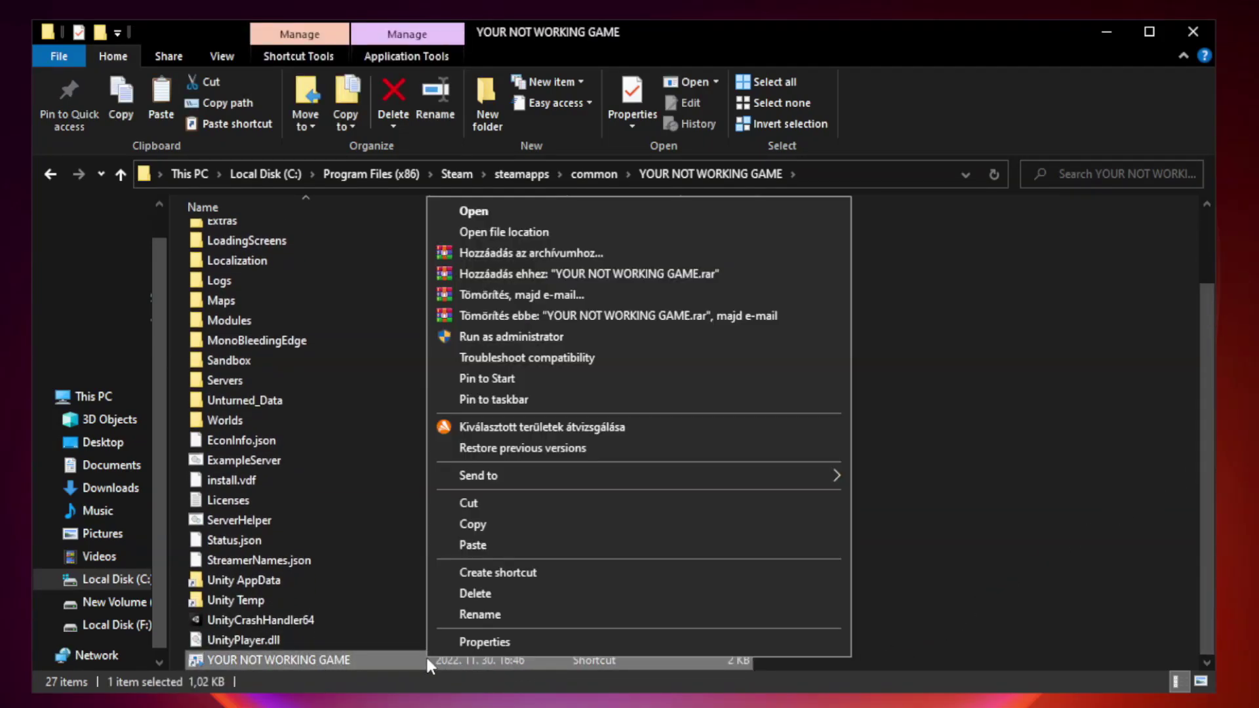
pyautogui.click(634, 648)
# - Set the shortcut to Windows 8 compatibility mode with fullscreen optimizations disabled, and apply
pyautogui.moveTo(626, 347); pyautogui.dragTo(625, 143)
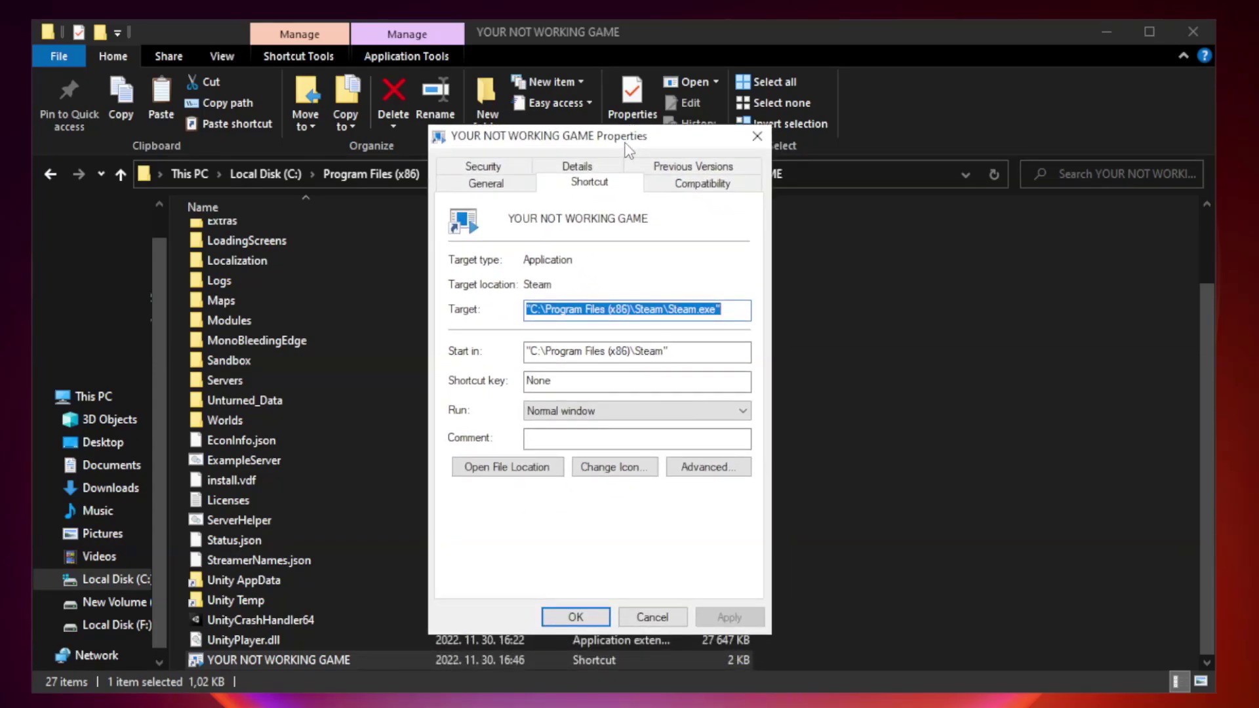
pyautogui.click(697, 186)
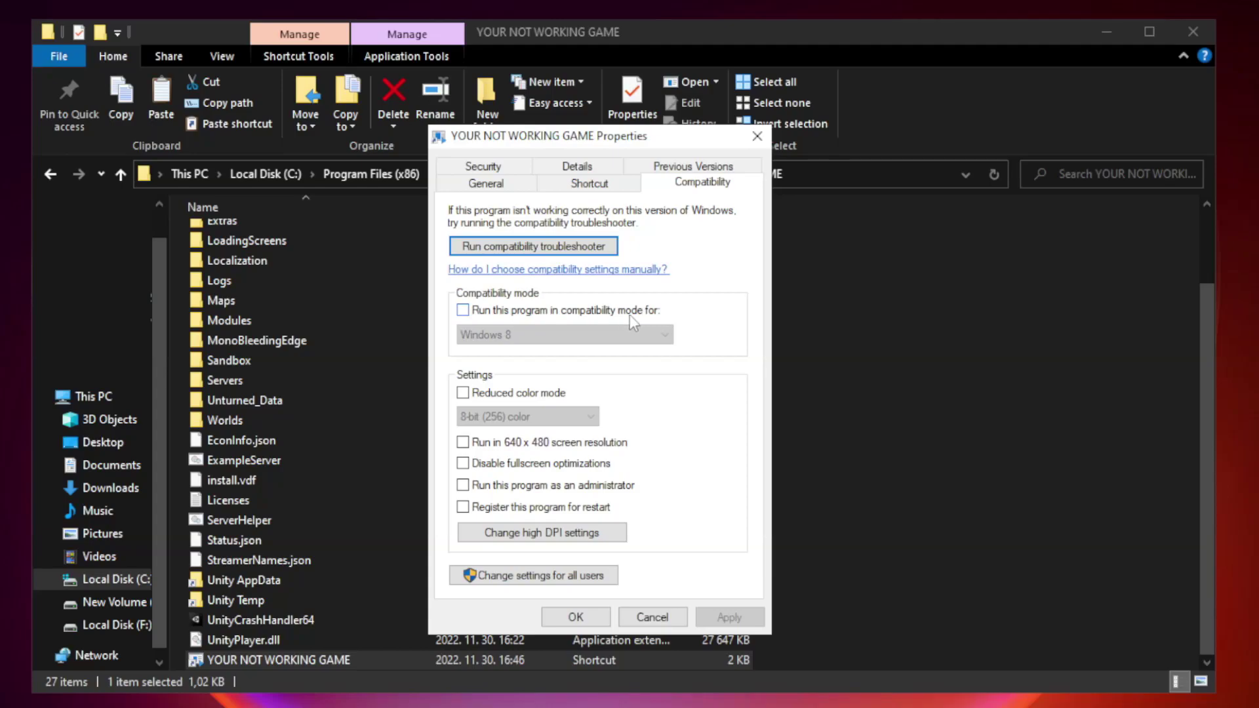
pyautogui.click(500, 312)
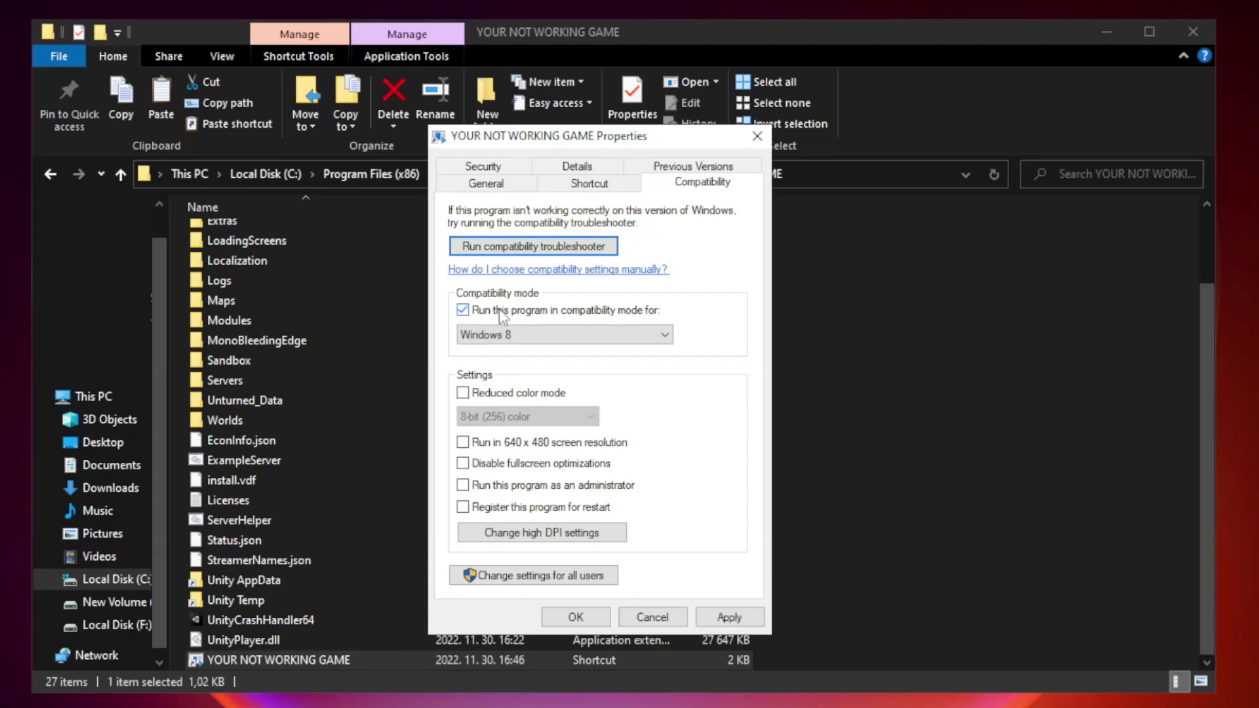
pyautogui.click(537, 333)
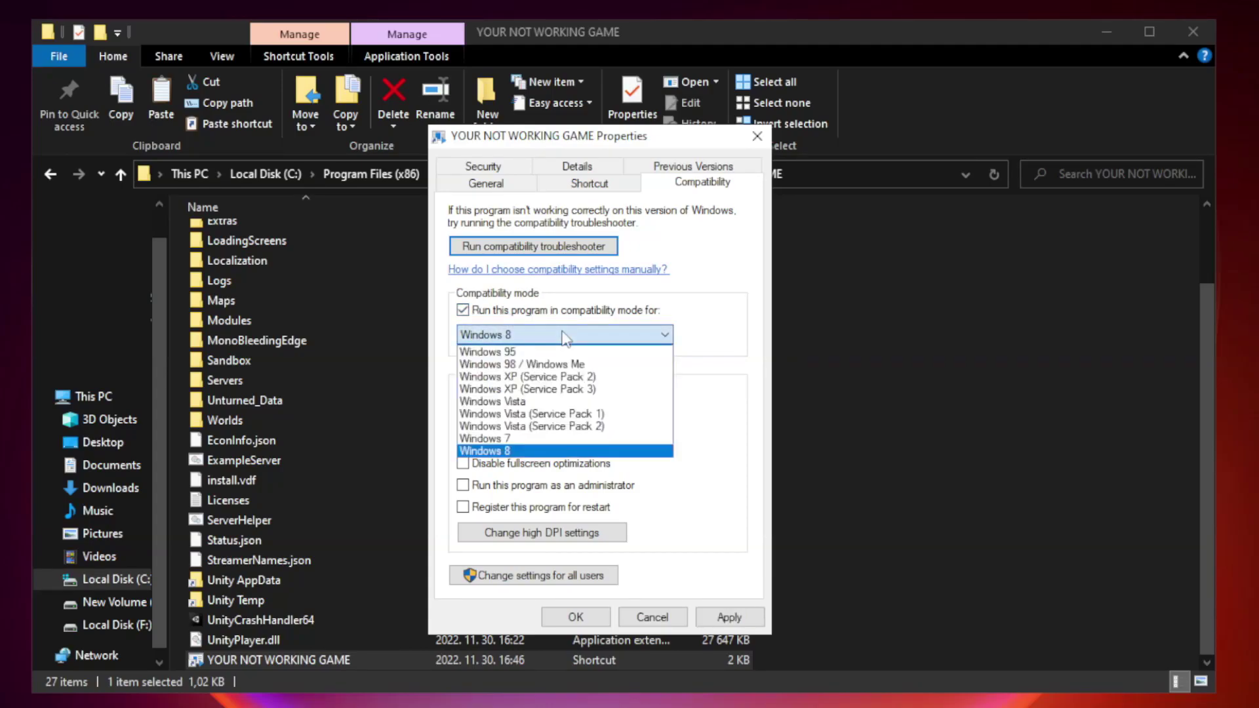
pyautogui.click(533, 451)
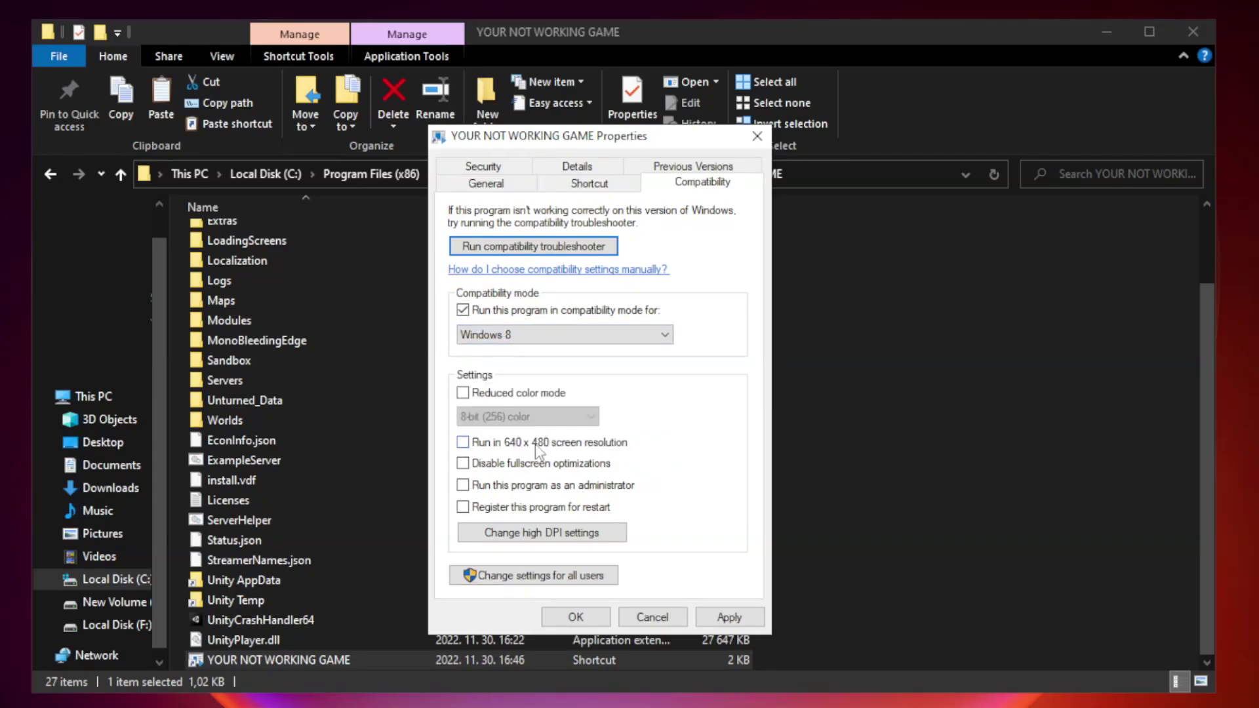
pyautogui.click(493, 469)
pyautogui.click(724, 623)
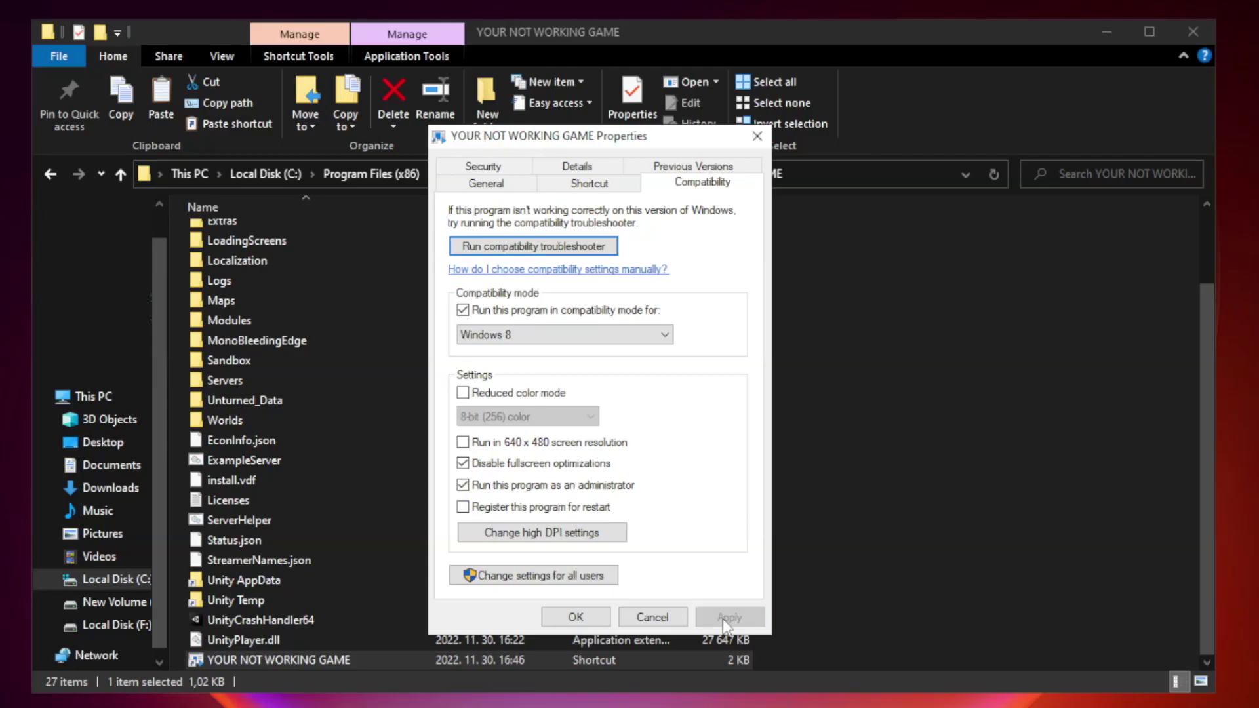
pyautogui.click(575, 618)
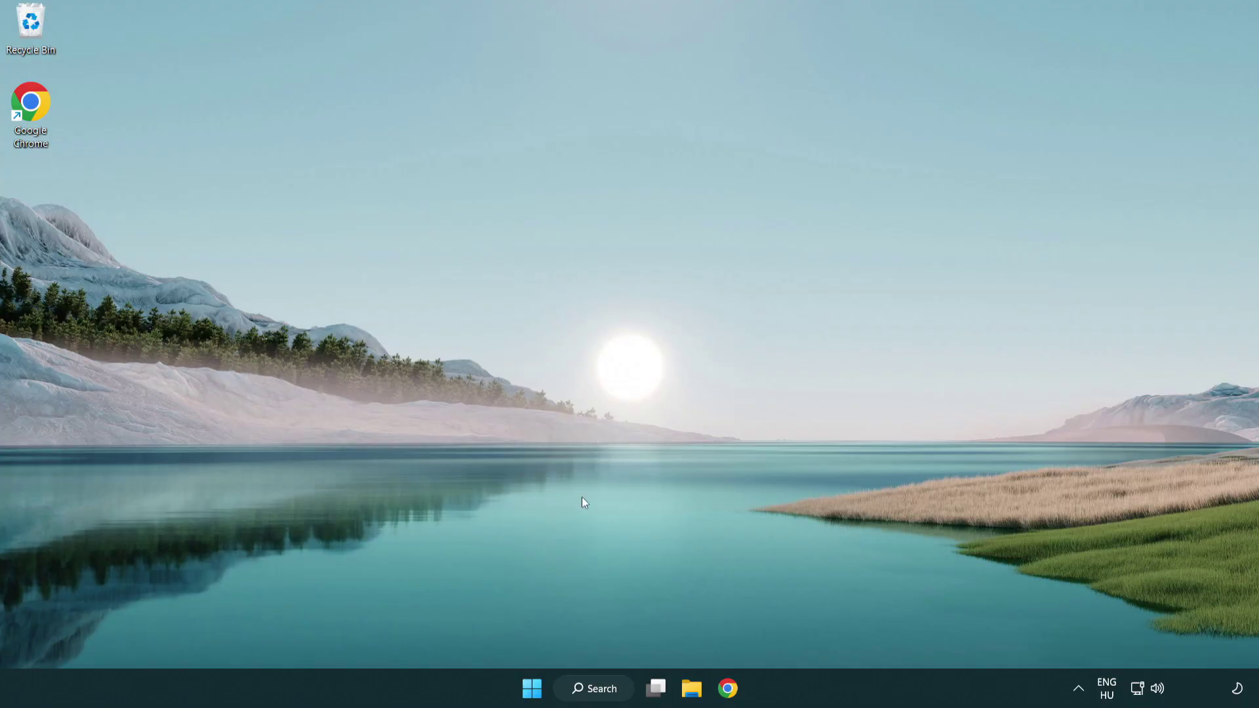
# - Launch Task Manager from the Start quick menu and show its Startup apps list
pyautogui.rightClick(532, 692)
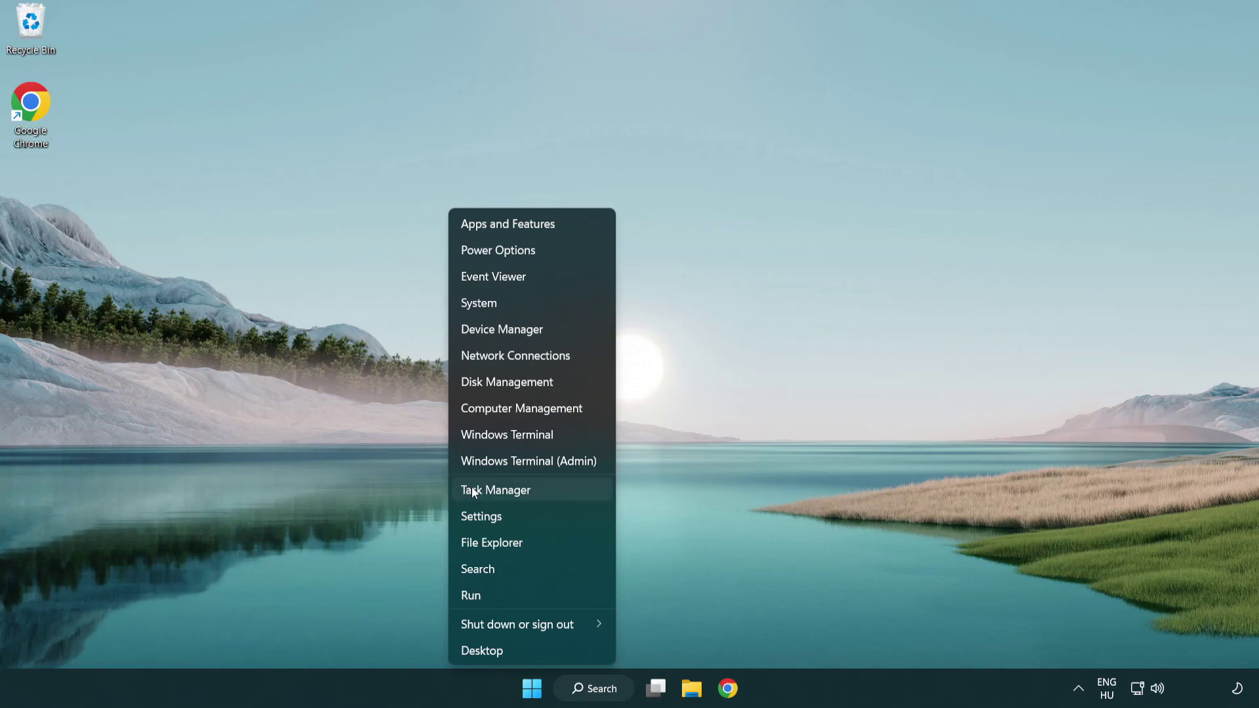
pyautogui.click(556, 493)
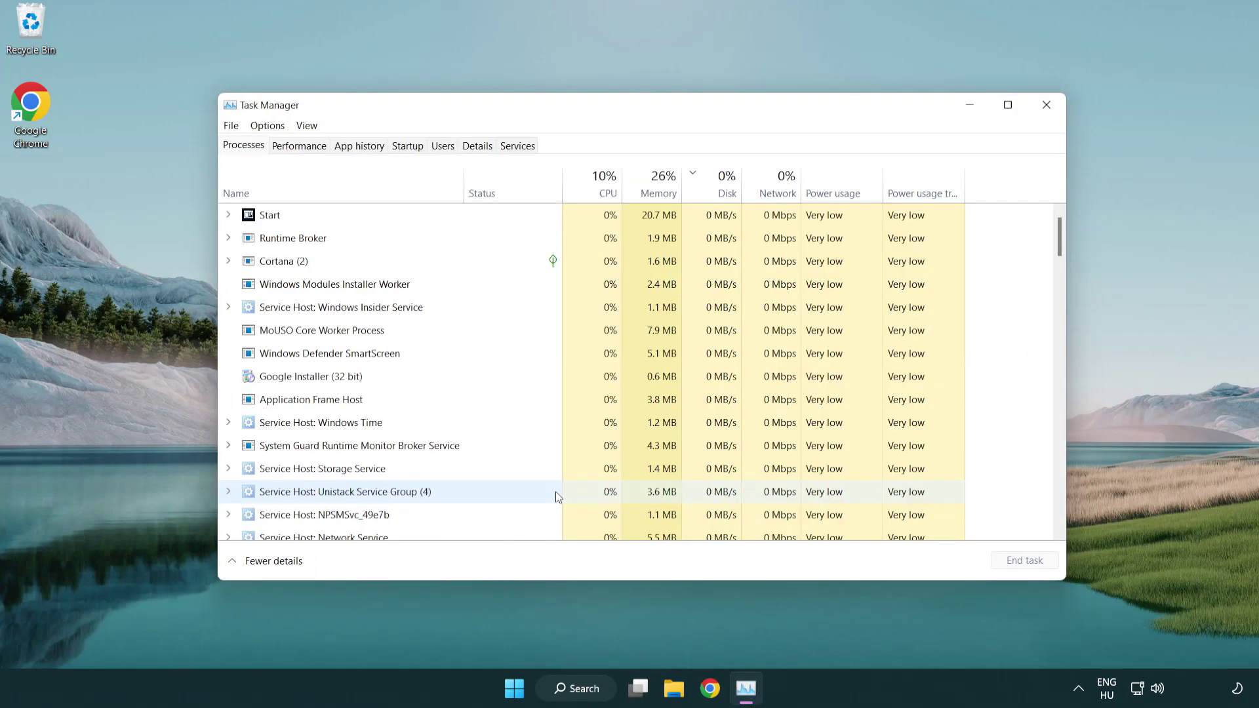
pyautogui.click(413, 153)
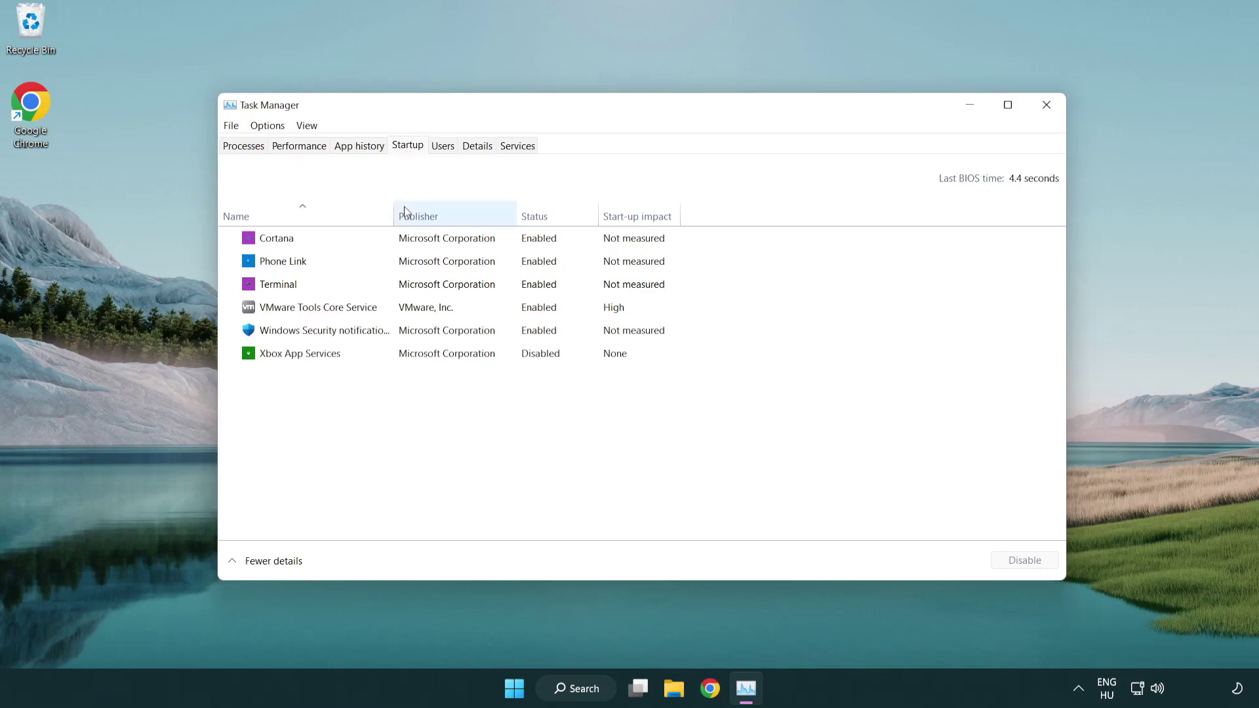
# - Disable Terminal, Phone Link, Cortana and Windows Security notification as startup apps
pyautogui.click(413, 287)
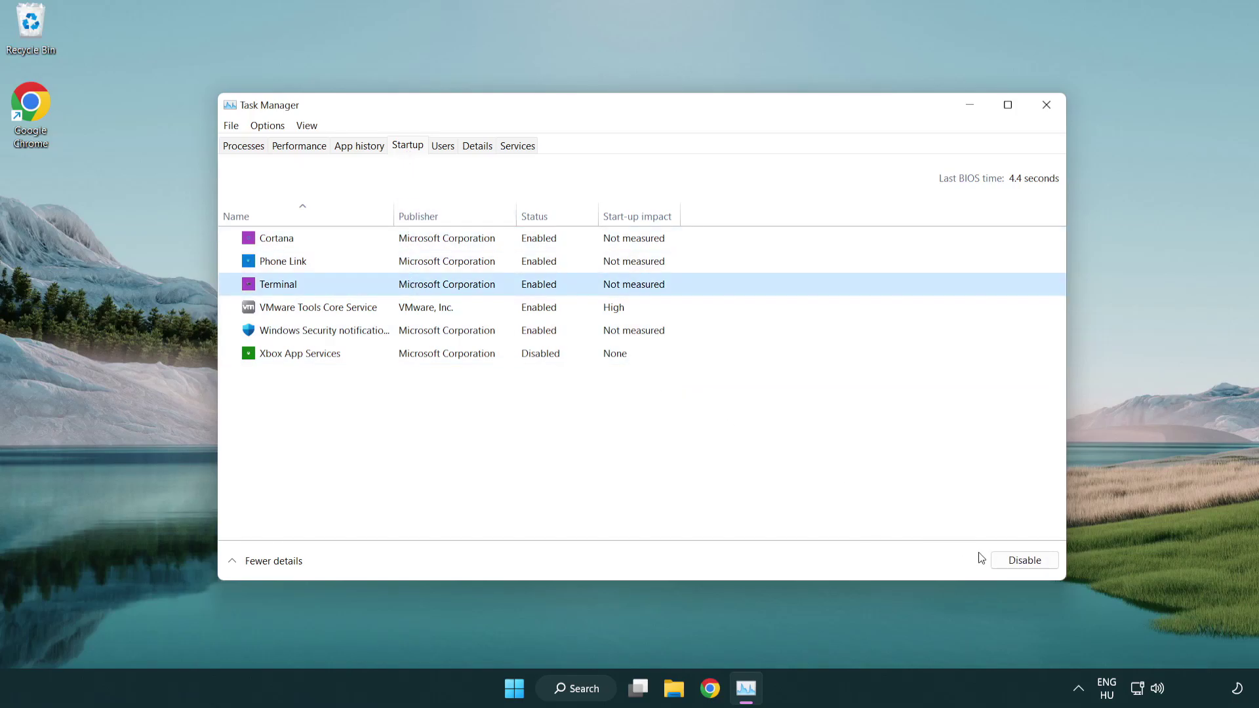
pyautogui.click(1013, 560)
pyautogui.click(527, 267)
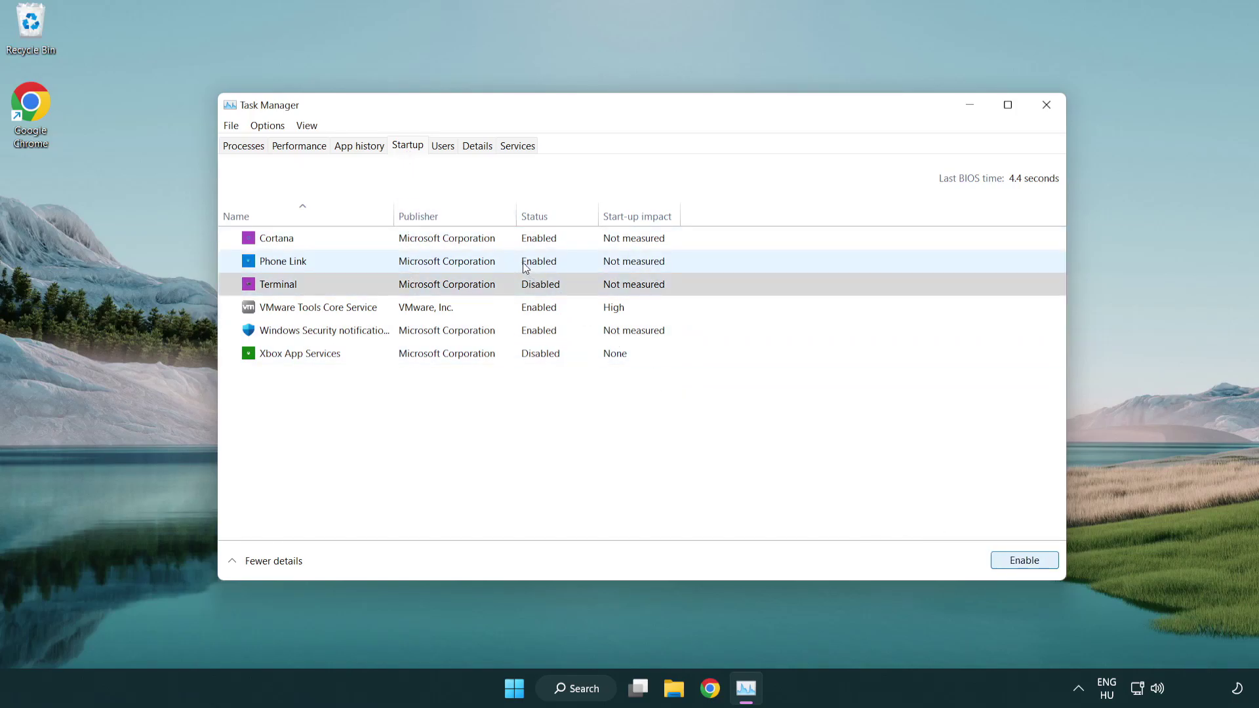
pyautogui.click(1023, 563)
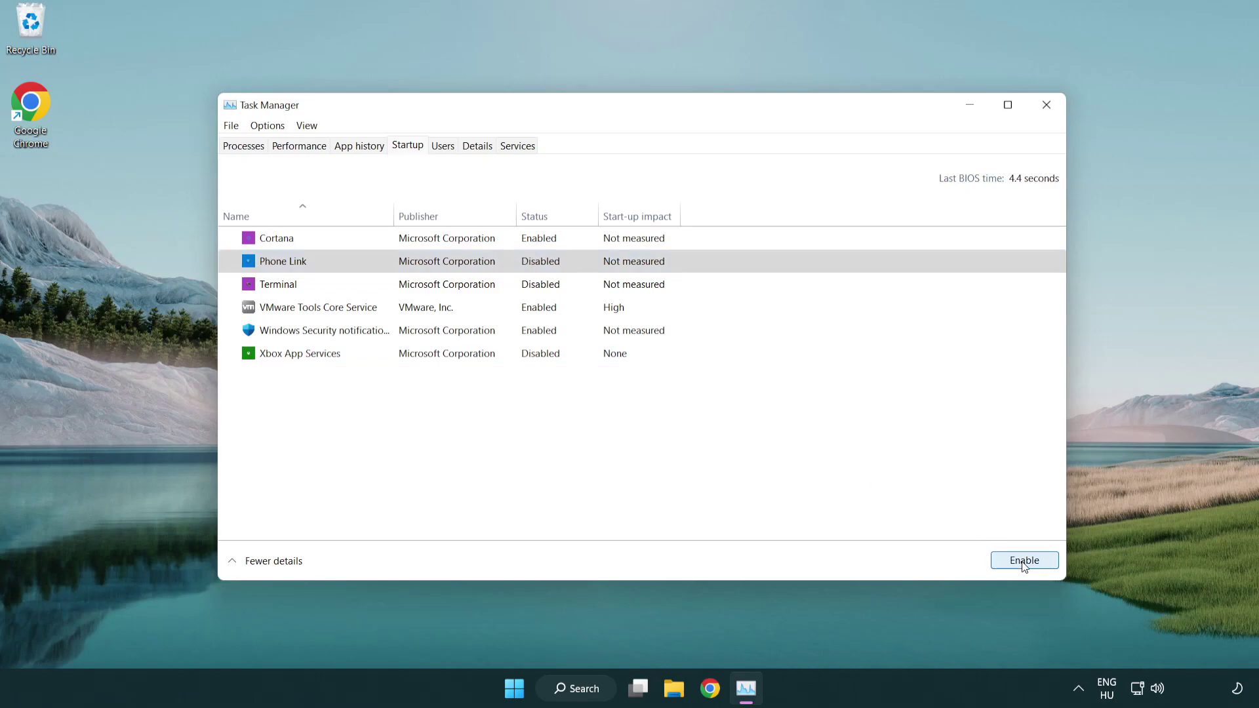
pyautogui.click(450, 245)
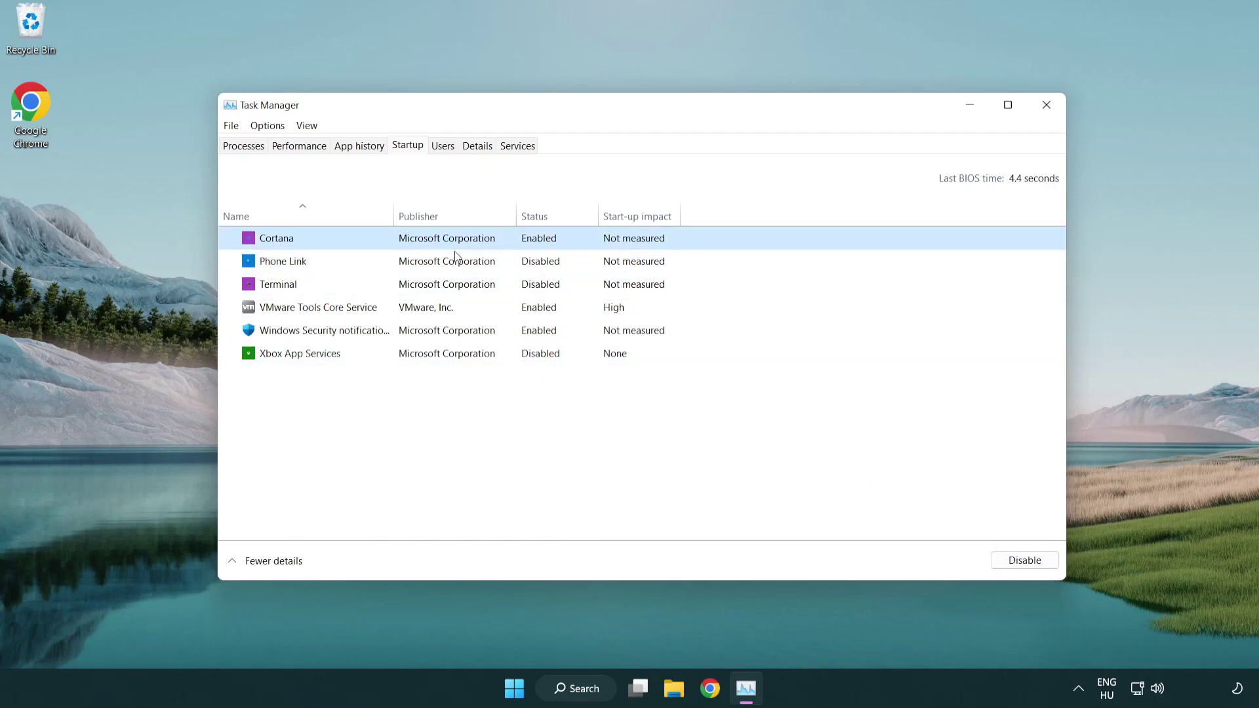
pyautogui.click(997, 555)
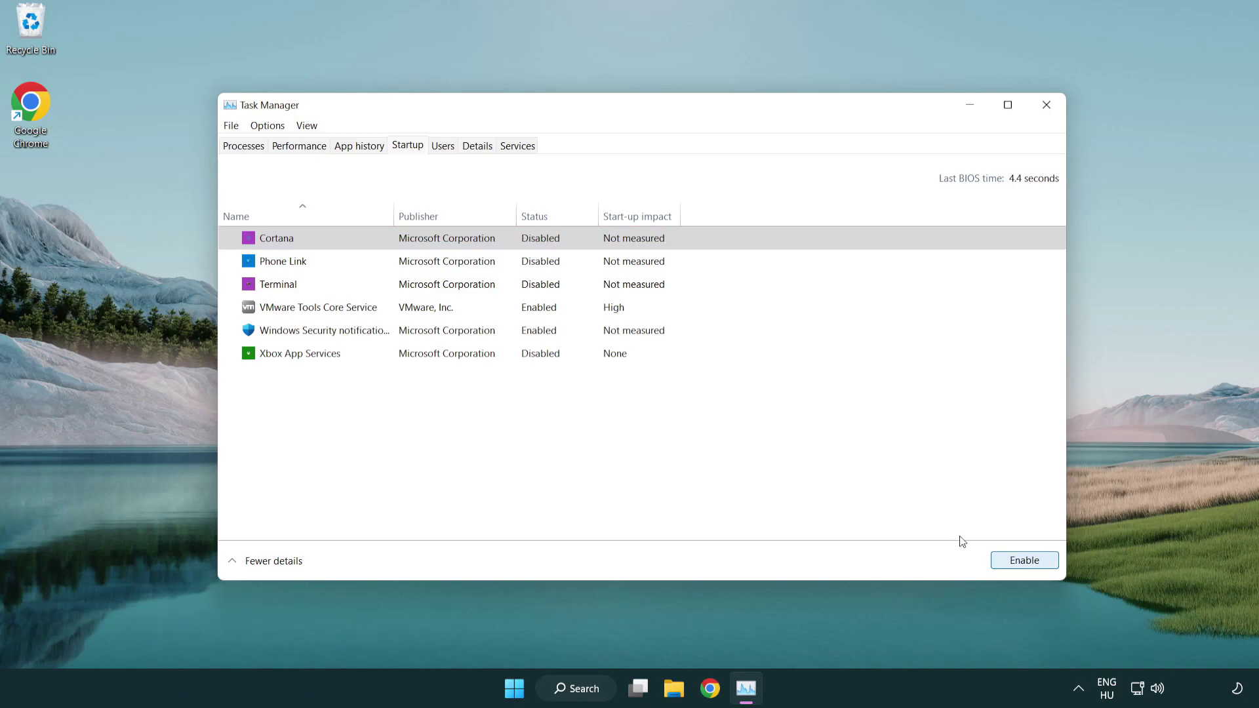
pyautogui.click(598, 339)
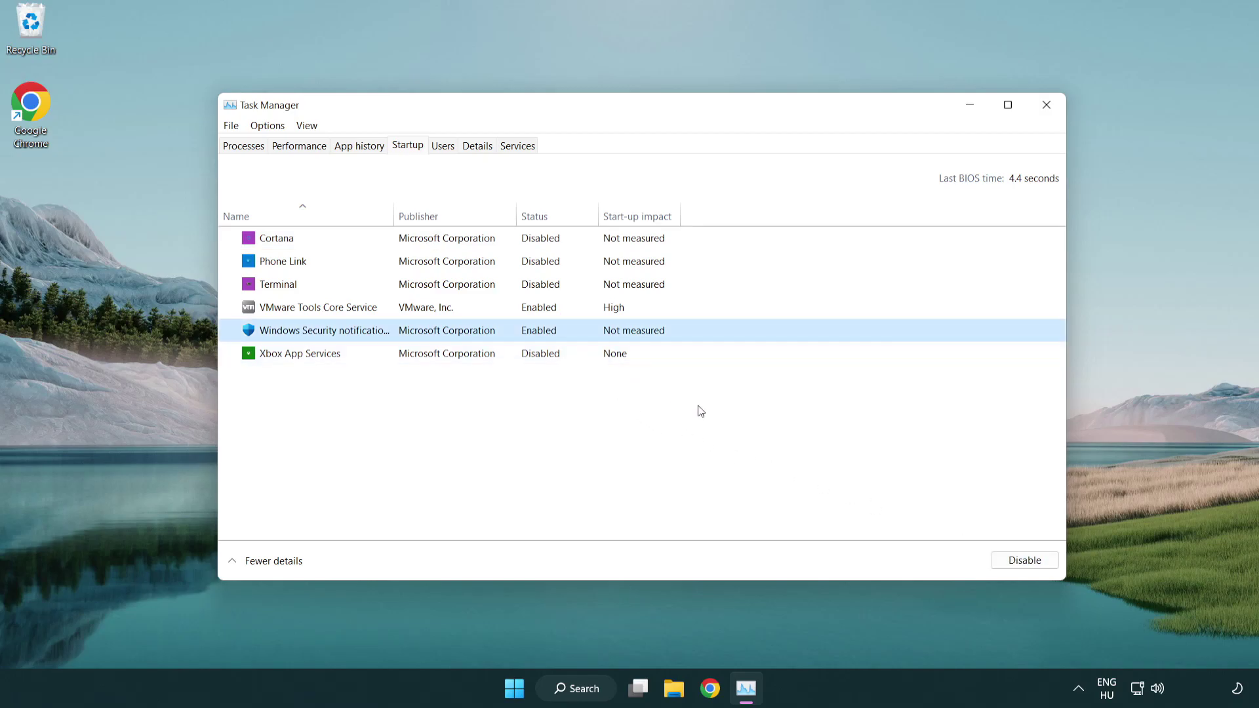
pyautogui.click(994, 557)
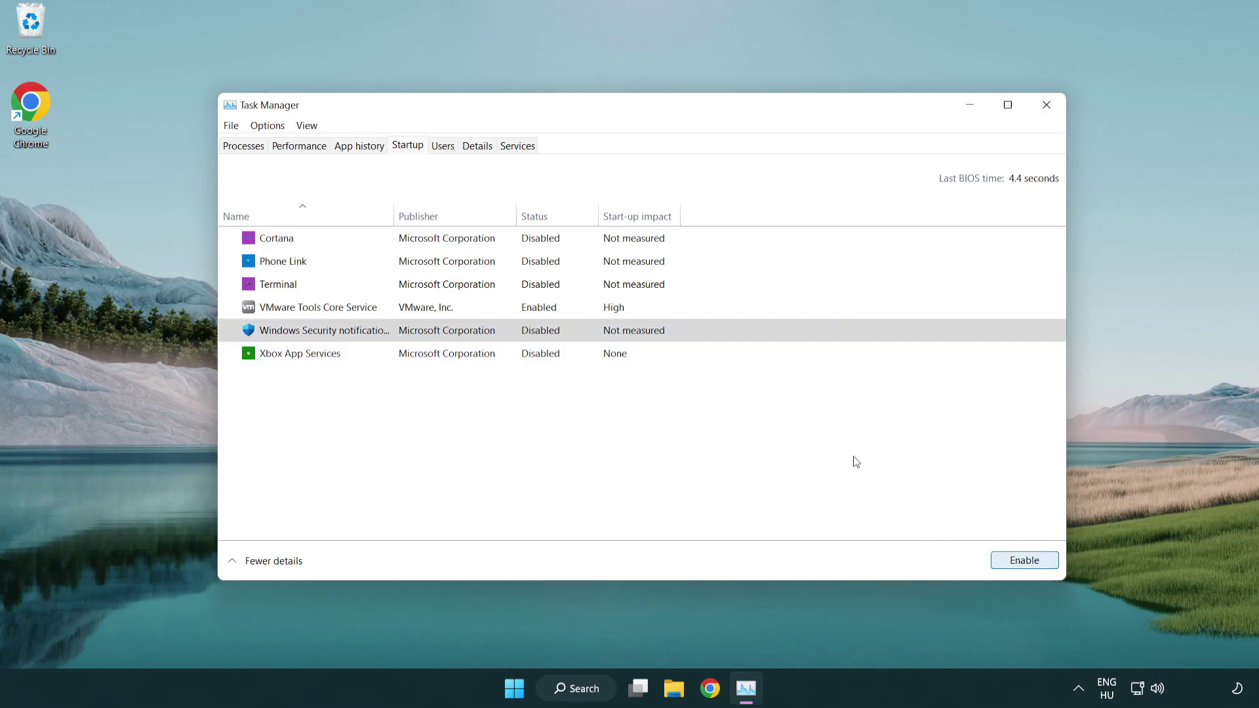
# - Close Task Manager and search Windows for 'security'
pyautogui.click(1050, 111)
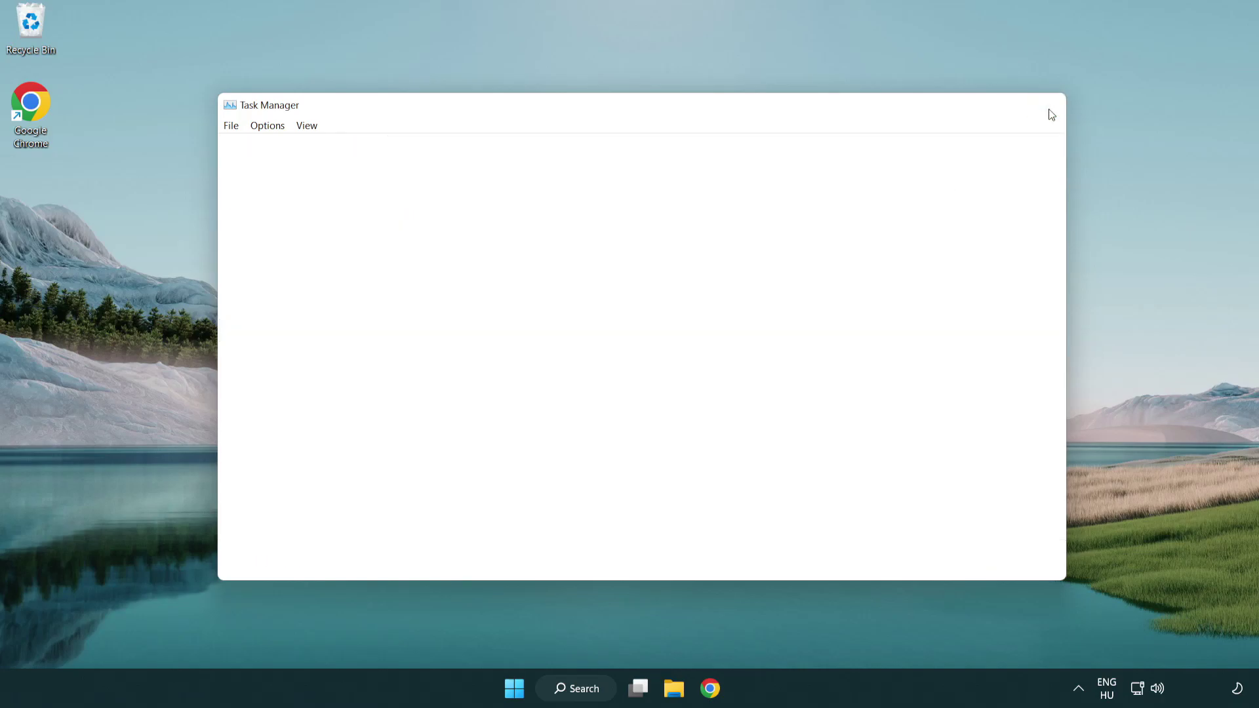
pyautogui.click(602, 698)
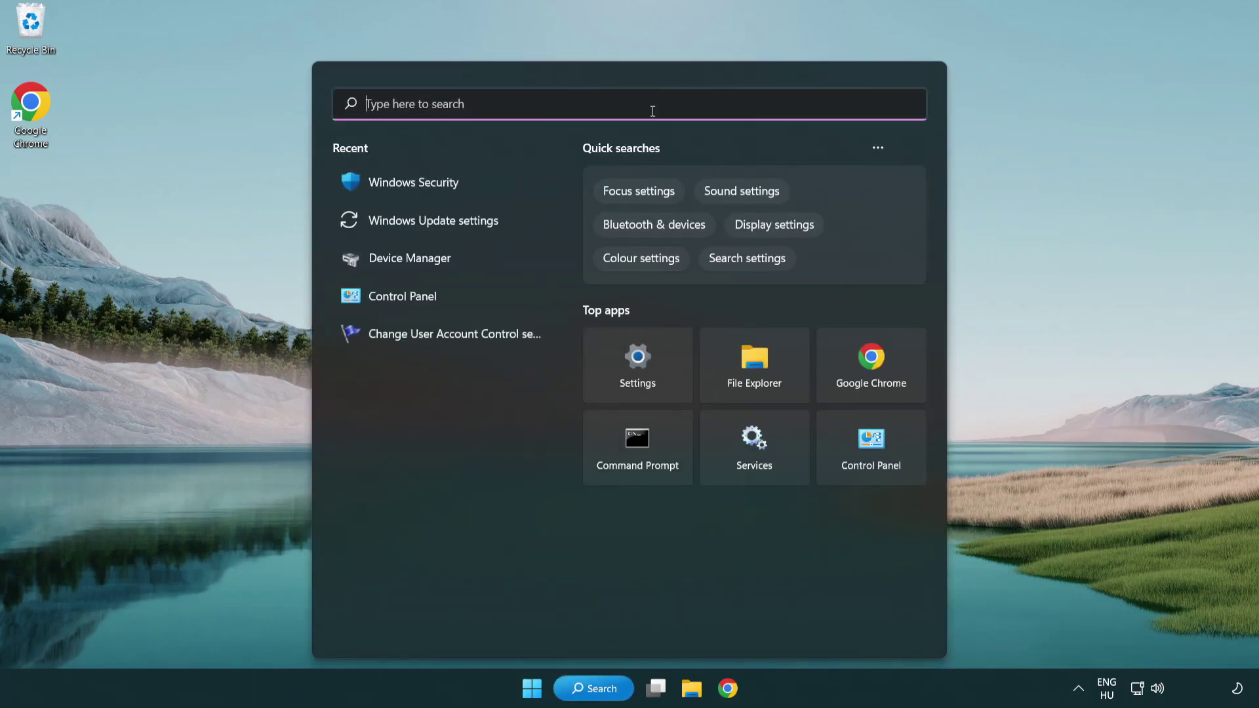
pyautogui.write('secu')
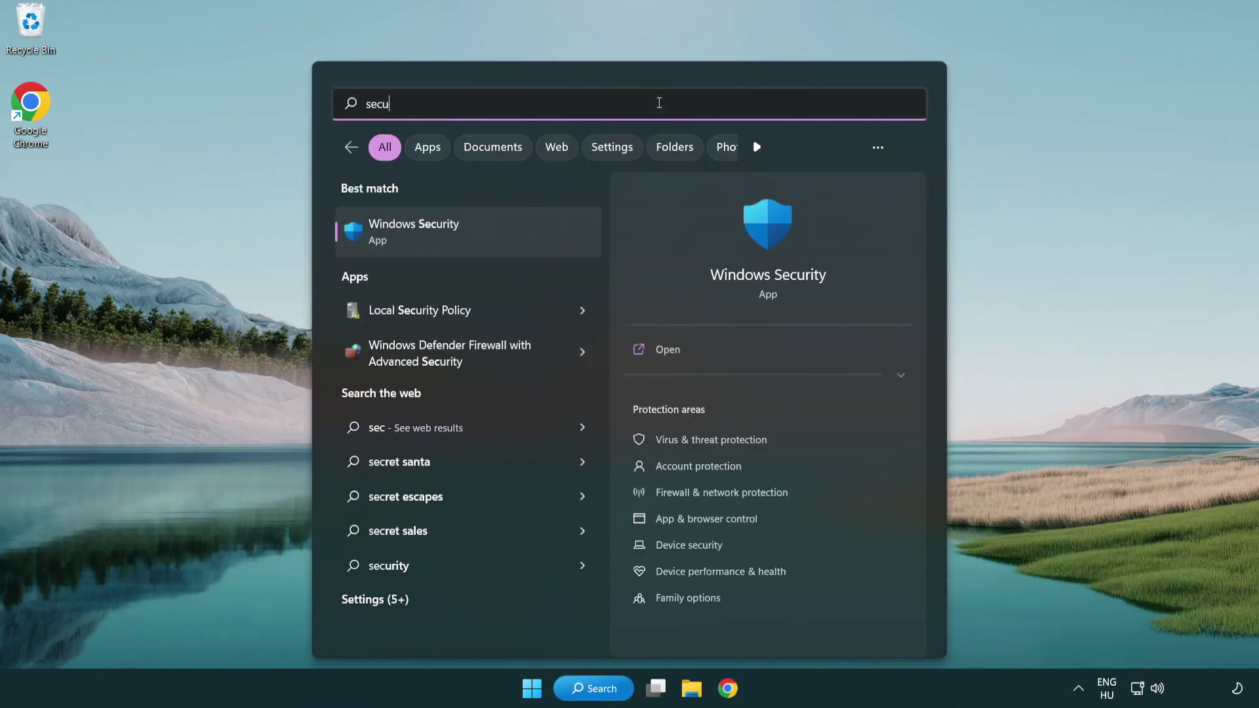
pyautogui.write('ri')
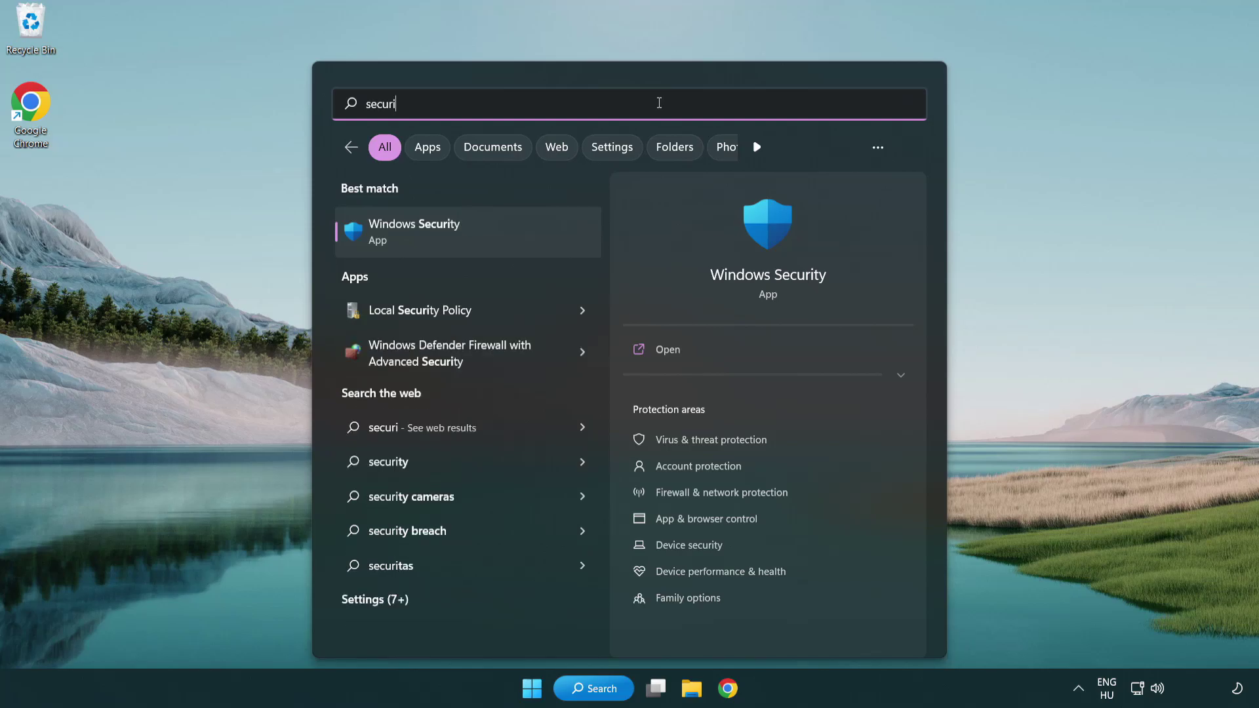
pyautogui.write('ty')
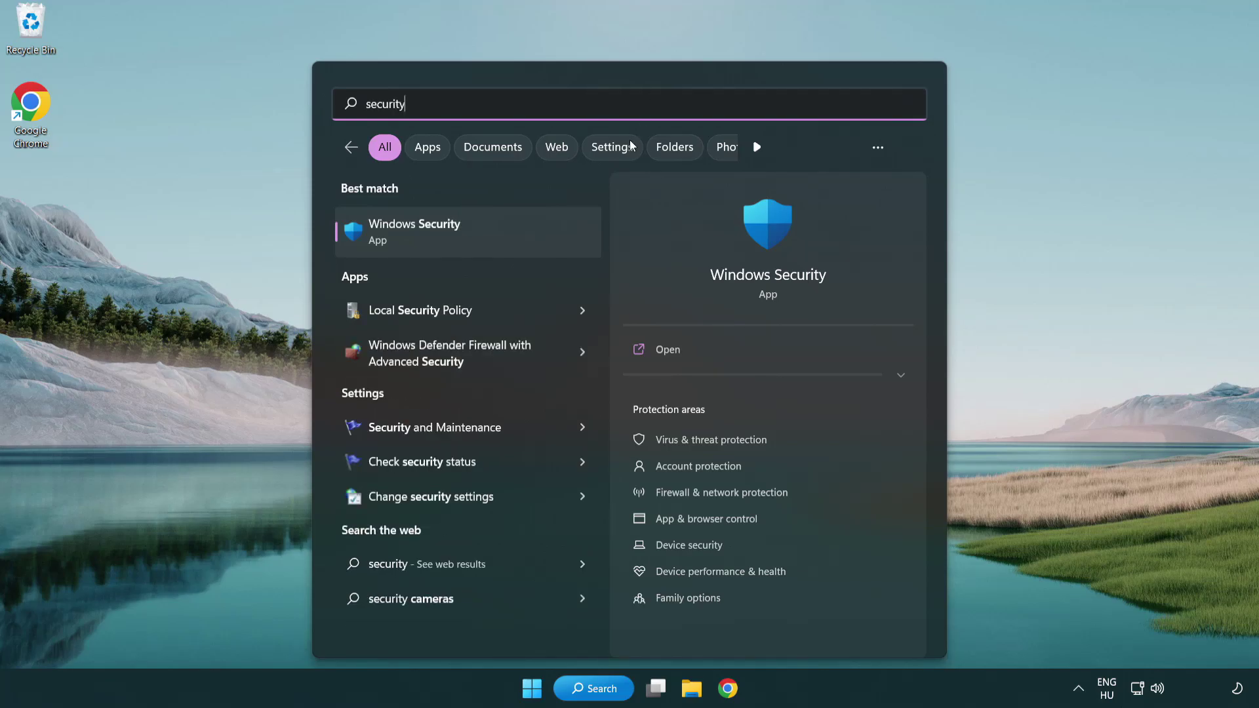
# - Open Windows Security's Virus & threat protection settings and scroll down to Exclusions
pyautogui.click(514, 237)
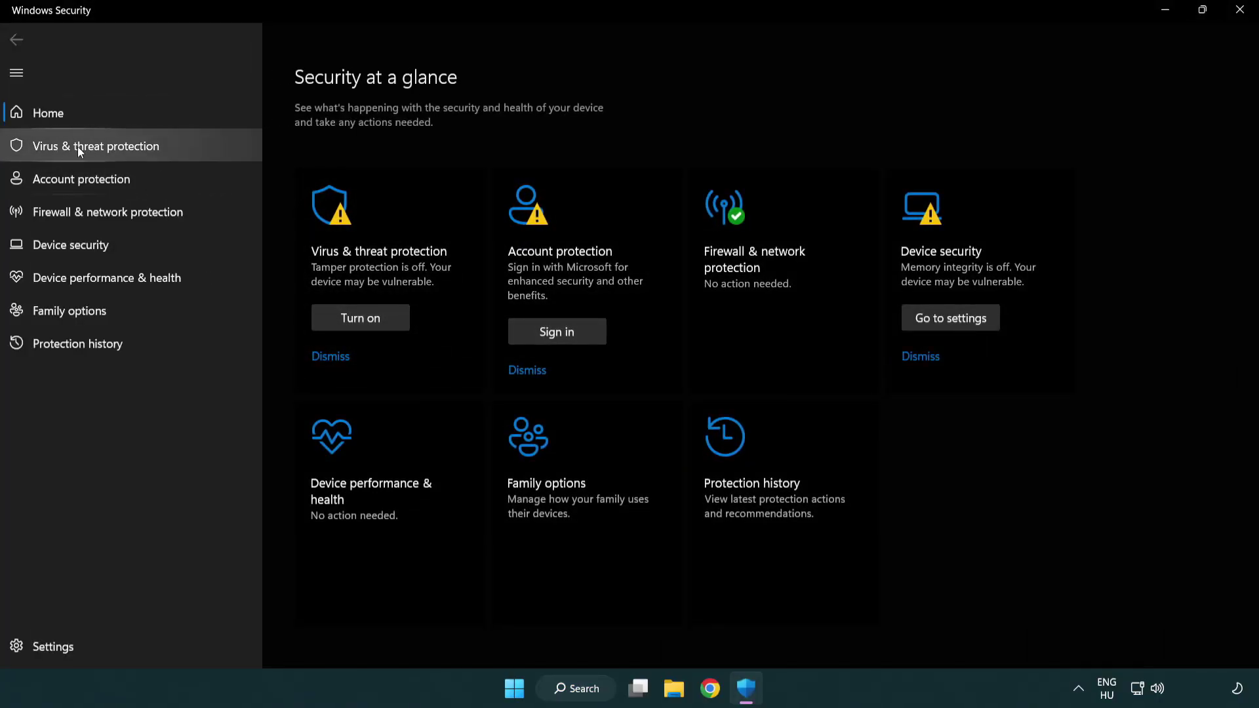
pyautogui.click(190, 150)
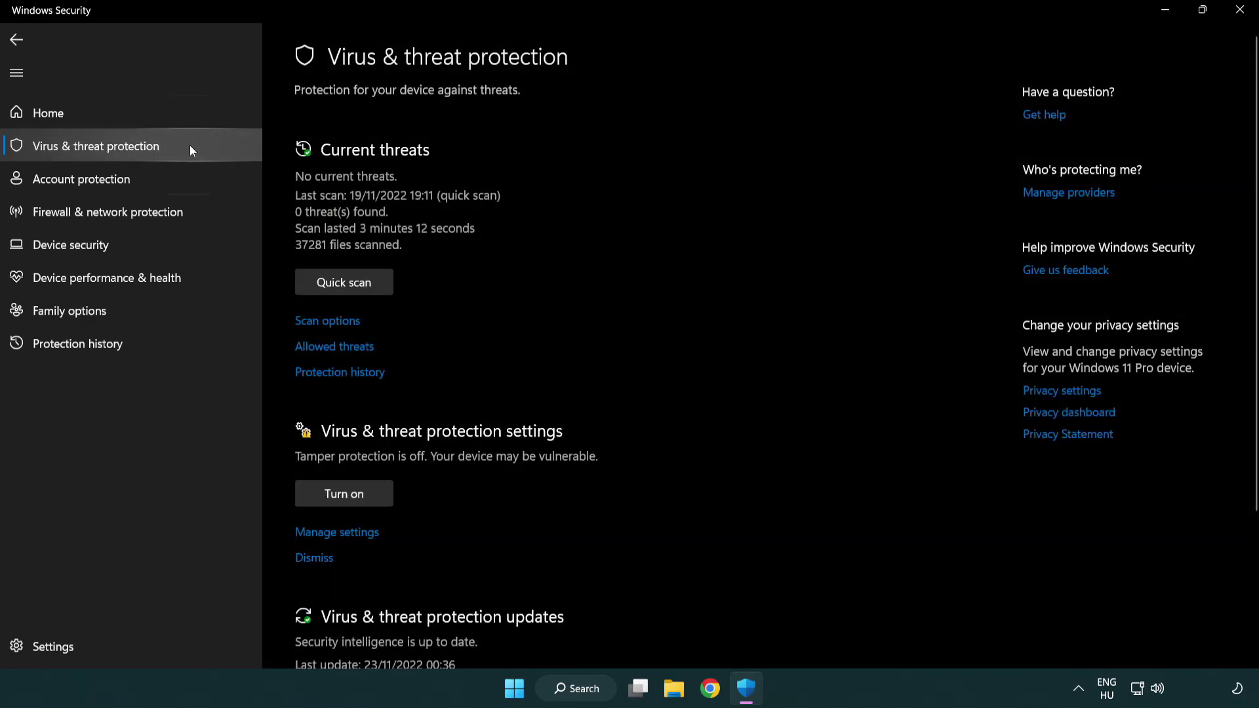
pyautogui.scroll(-3, 364, 269)
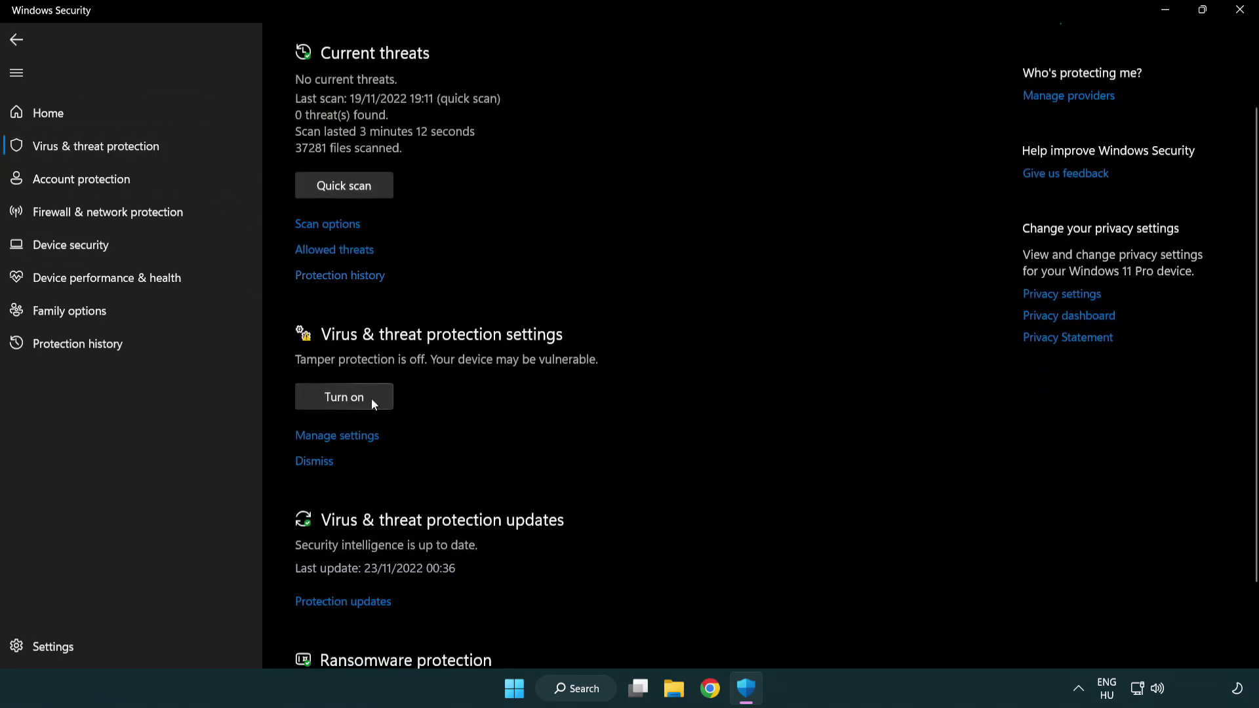
pyautogui.click(334, 437)
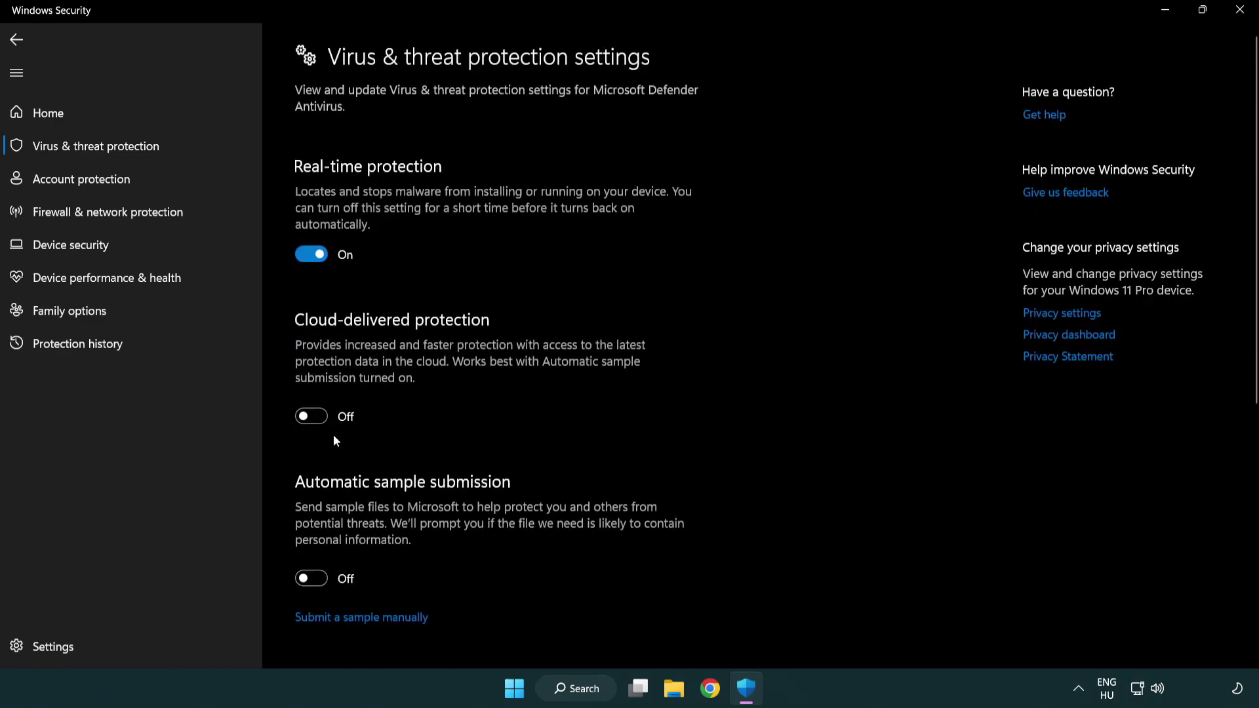
pyautogui.scroll(-4, 335, 439)
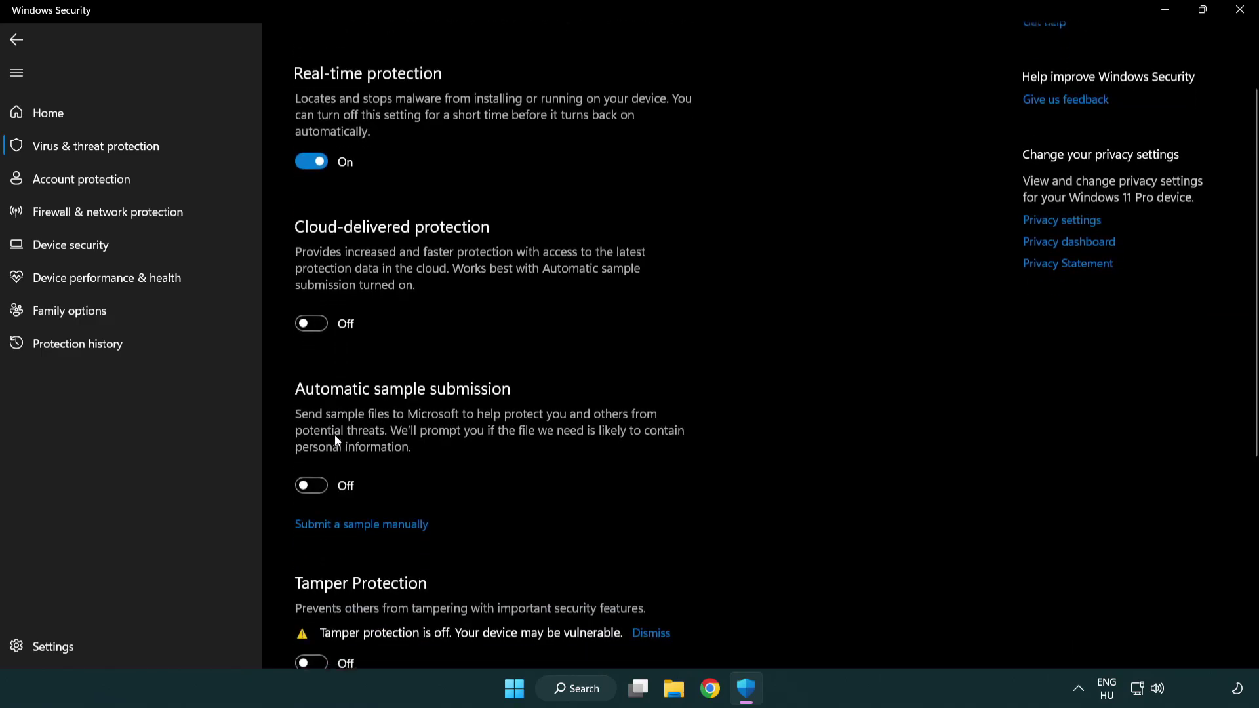
pyautogui.scroll(-2, 334, 438)
pyautogui.scroll(-6, 336, 438)
pyautogui.scroll(-2, 337, 439)
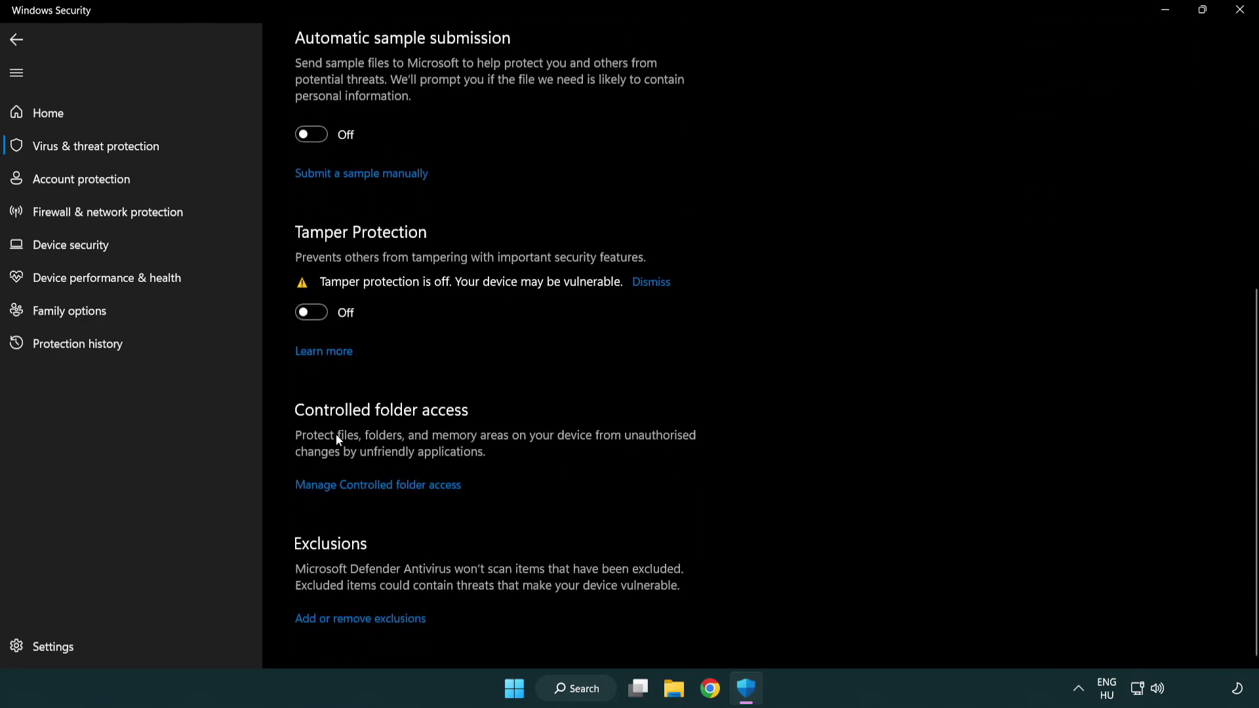
# - Open the Exclusions list and show the Add an exclusion type choices
pyautogui.click(365, 622)
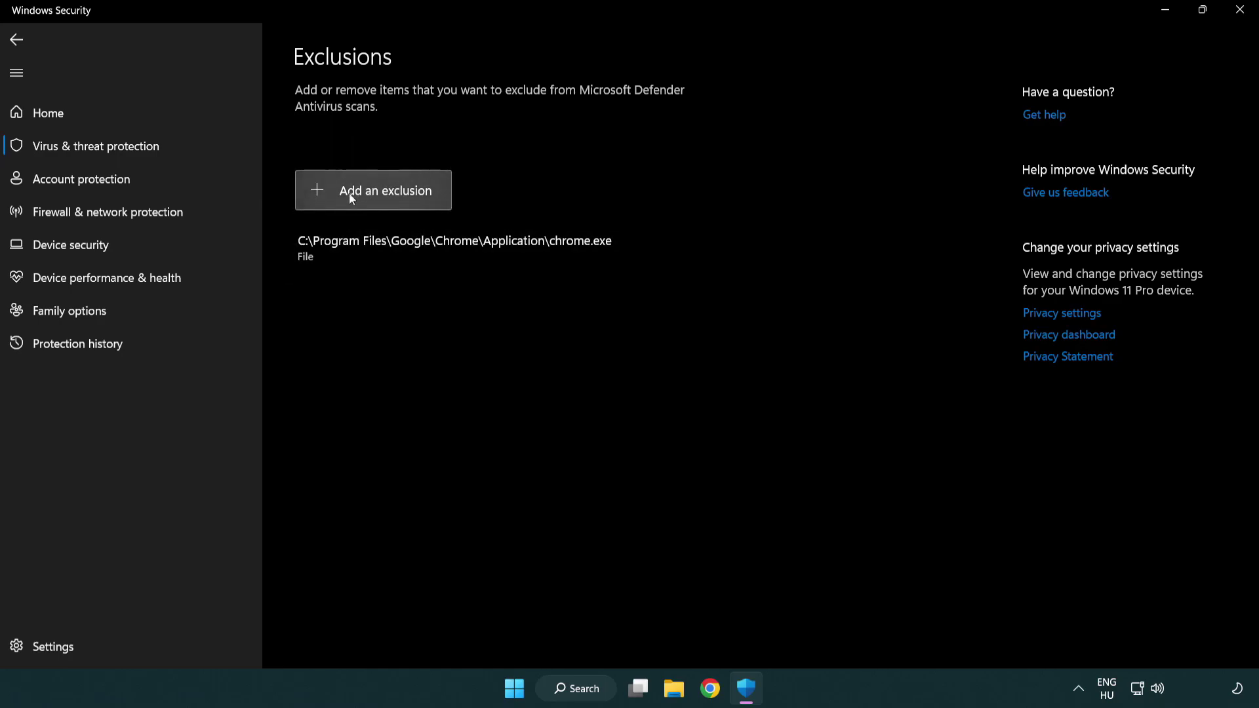
pyautogui.click(379, 197)
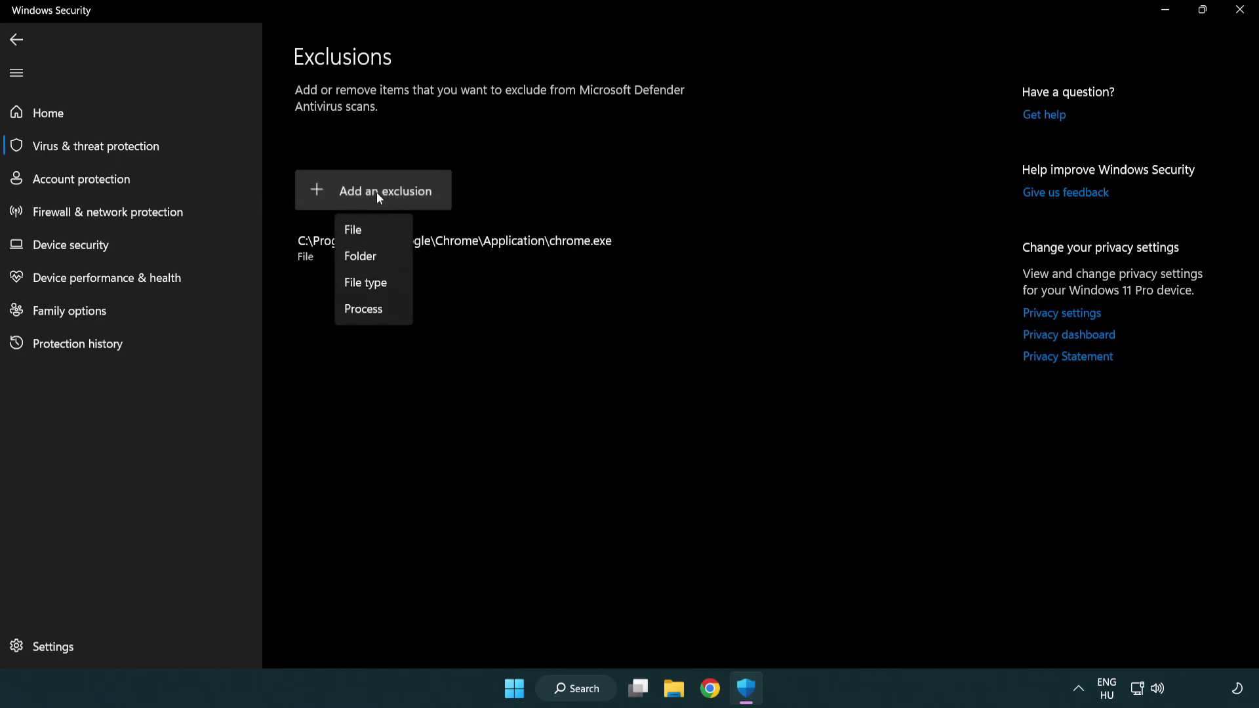
# - Add a File exclusion, navigating the picker up to This PC
pyautogui.click(379, 234)
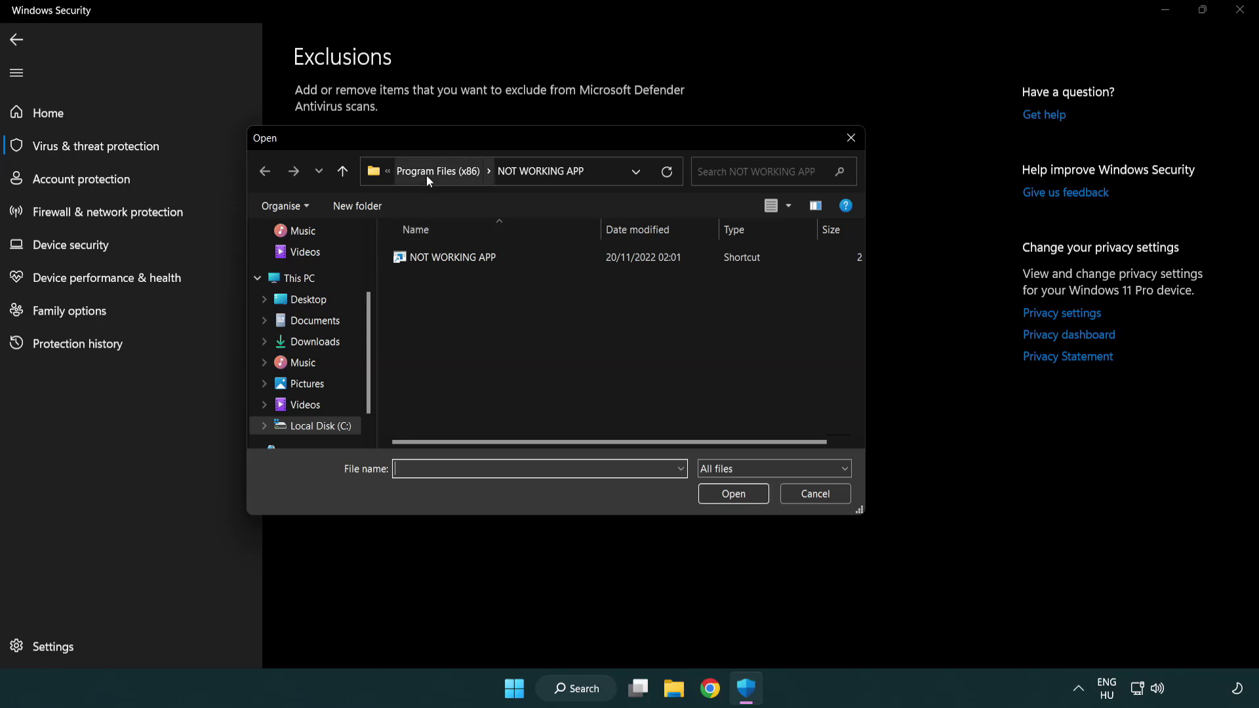
pyautogui.click(426, 176)
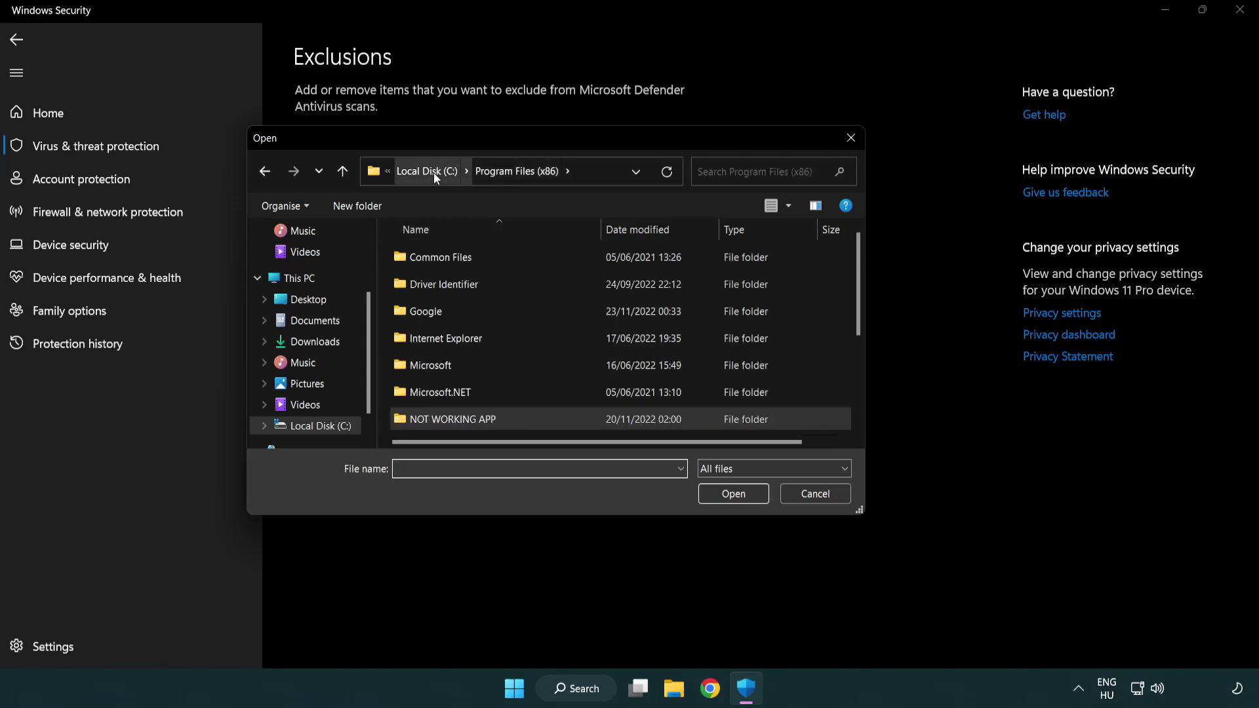
pyautogui.click(435, 172)
pyautogui.click(427, 173)
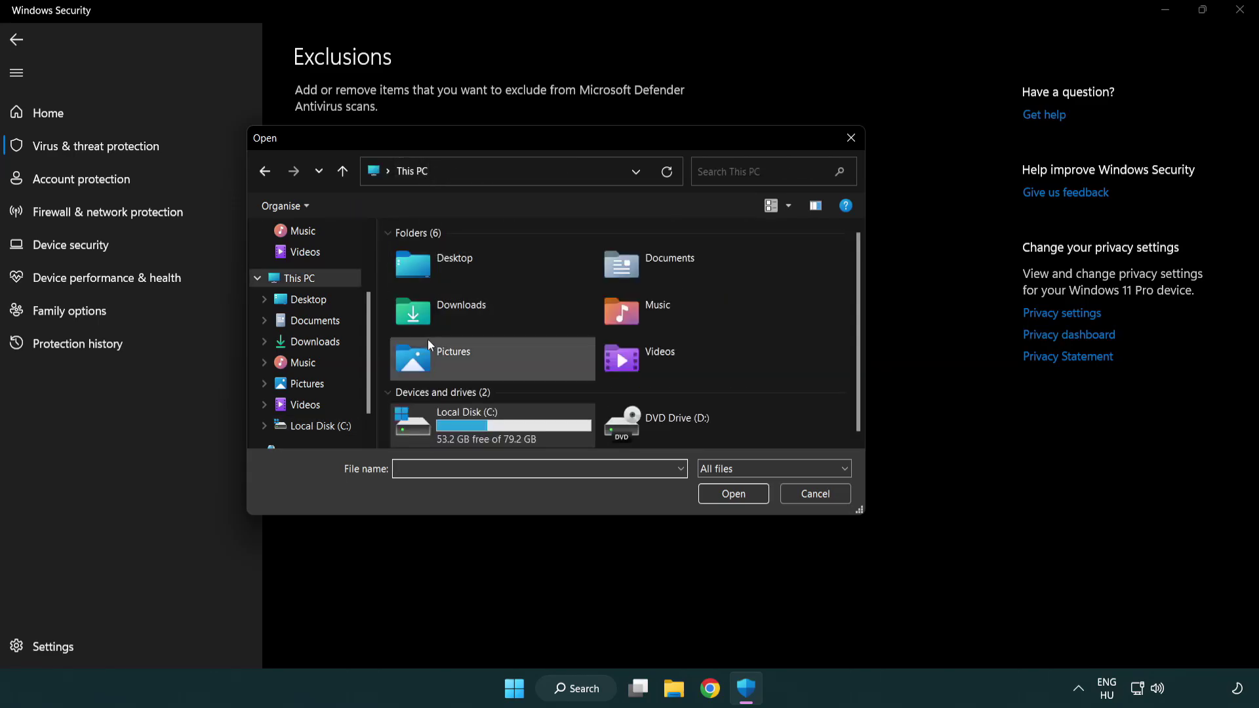
# - Select the shortcut in C:\Program Files (x86)\NOT WORKING APP as the excluded file
pyautogui.doubleClick(459, 435)
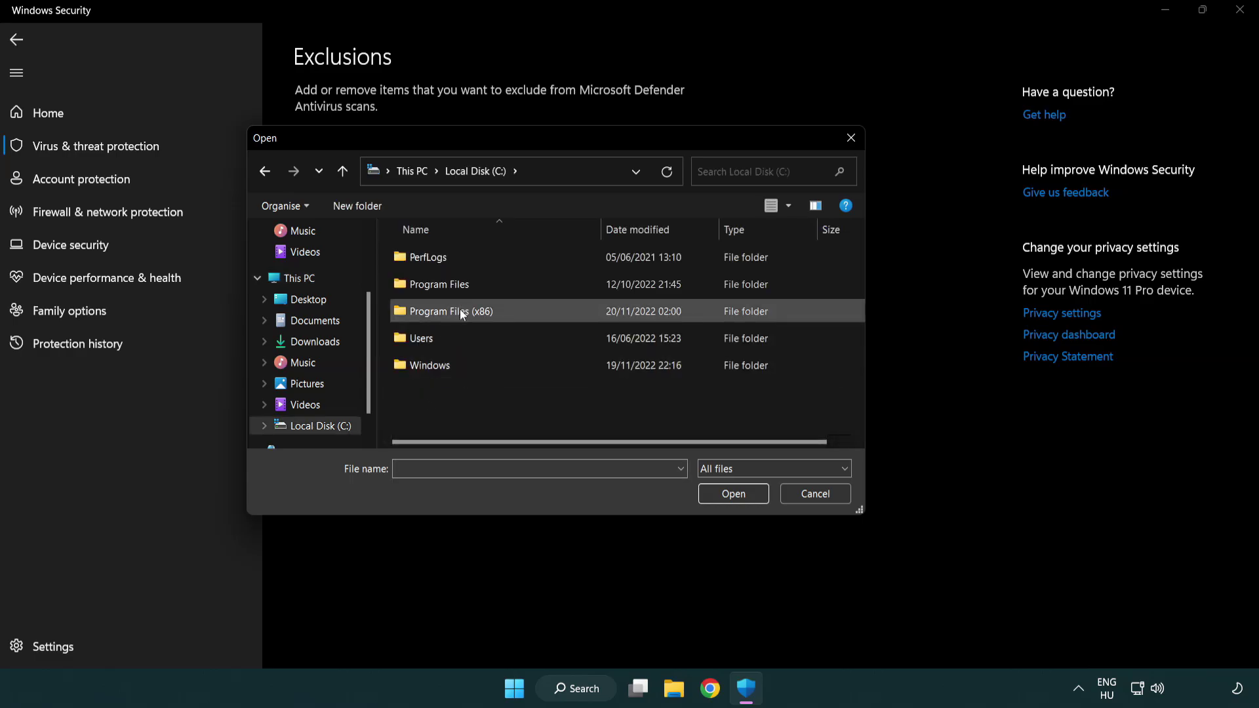
pyautogui.doubleClick(461, 313)
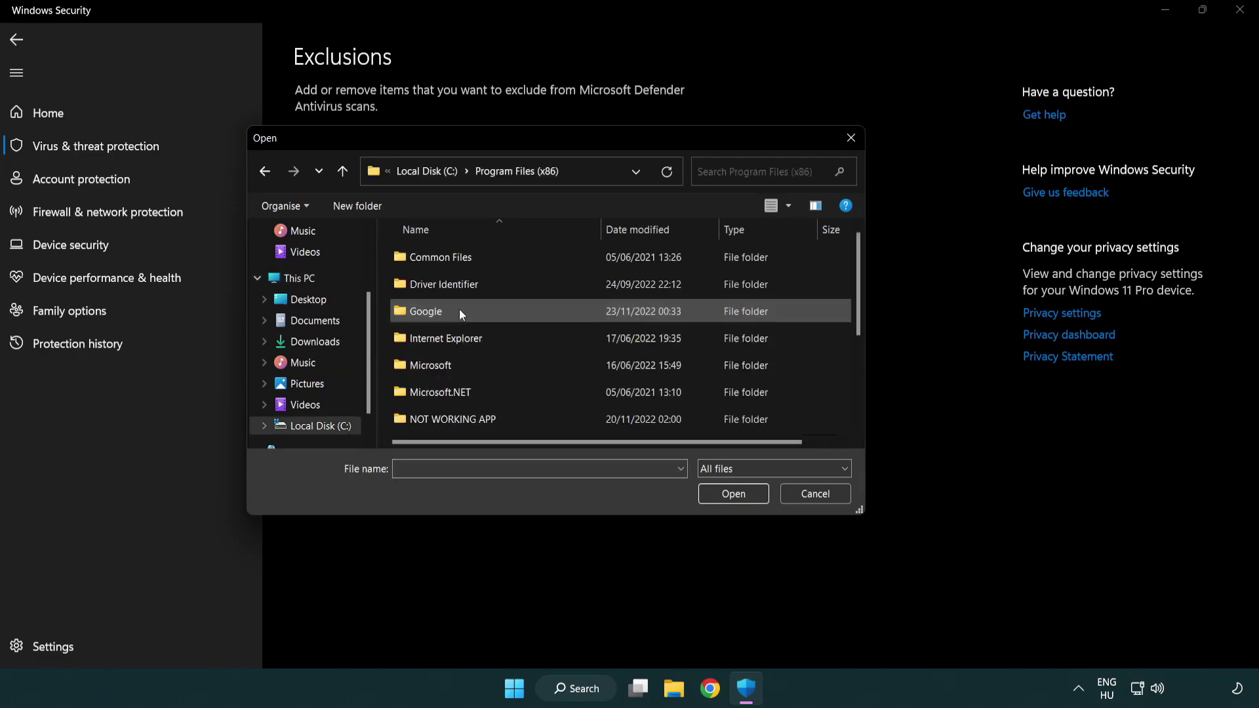
pyautogui.doubleClick(469, 423)
pyautogui.click(445, 259)
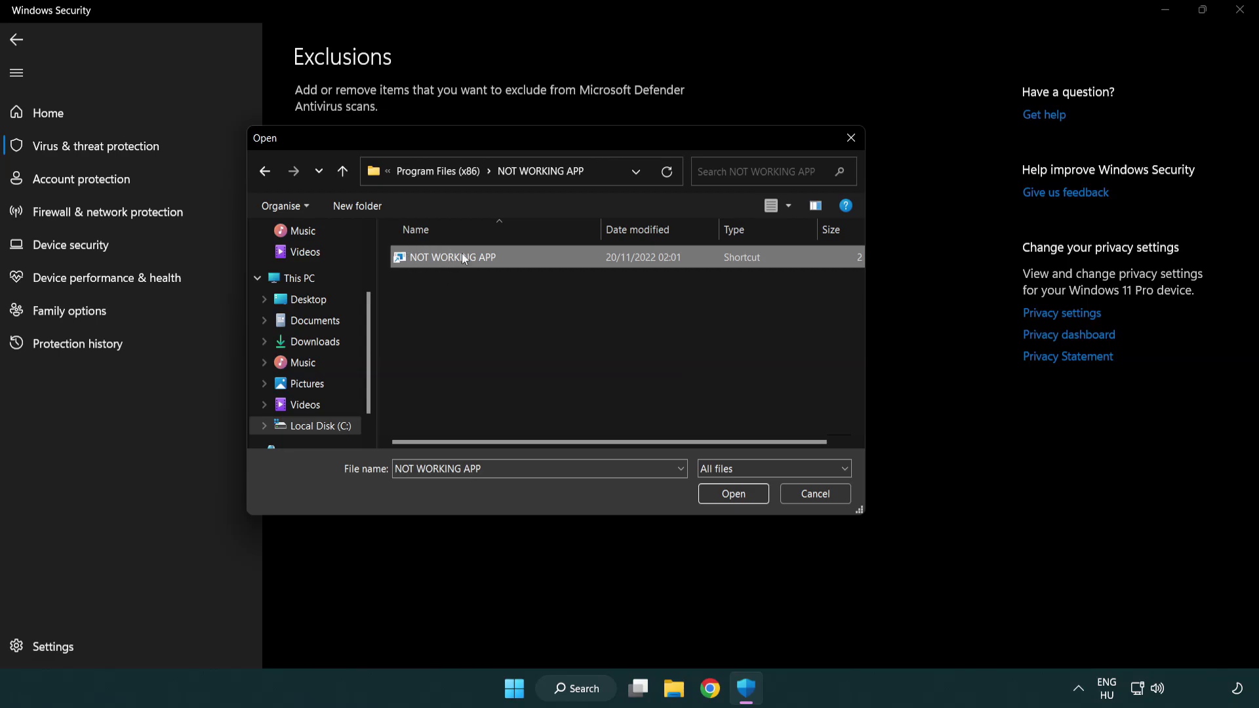